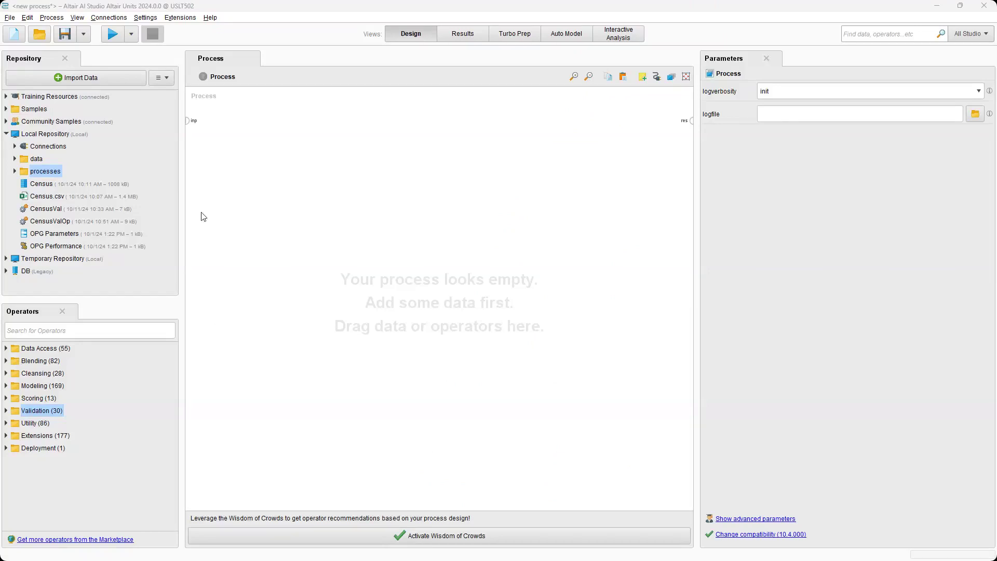
Step: Add the Census data to the process, followed by a Select Attributes step
{"action": "left_click", "coordinate": [41, 185]}
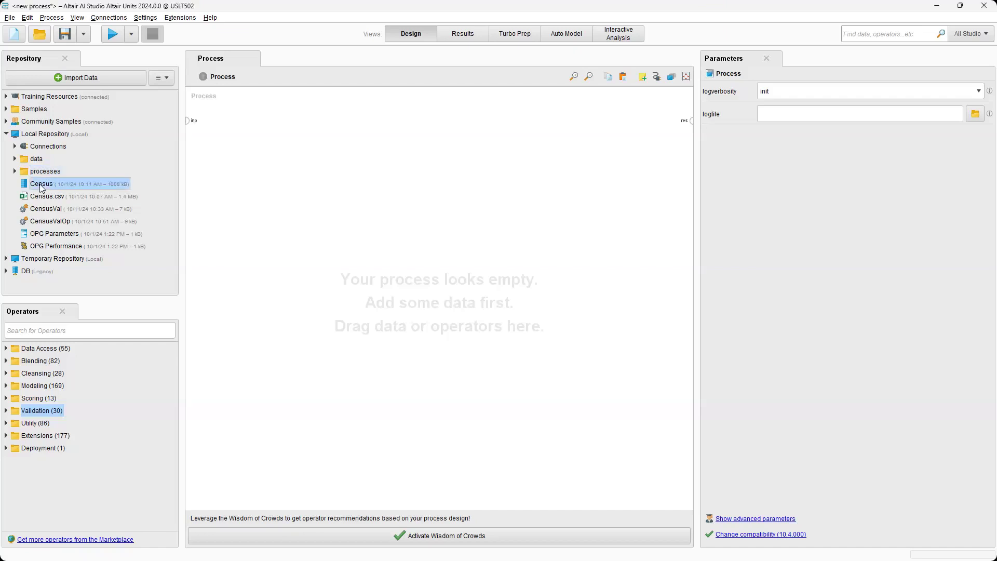
{"action": "left_click_drag", "start_coordinate": [42, 185], "coordinate": [246, 132]}
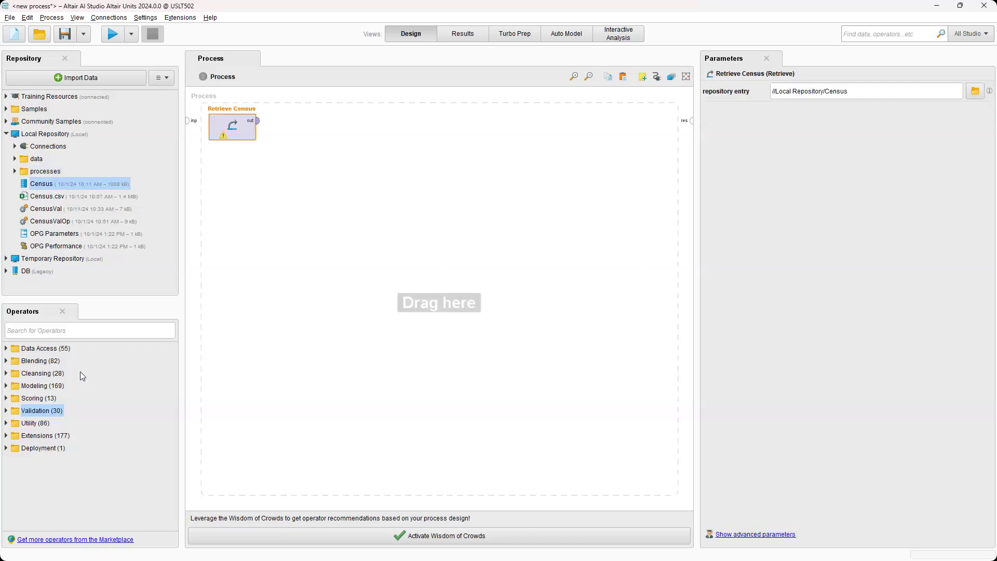
{"action": "left_click", "coordinate": [74, 332]}
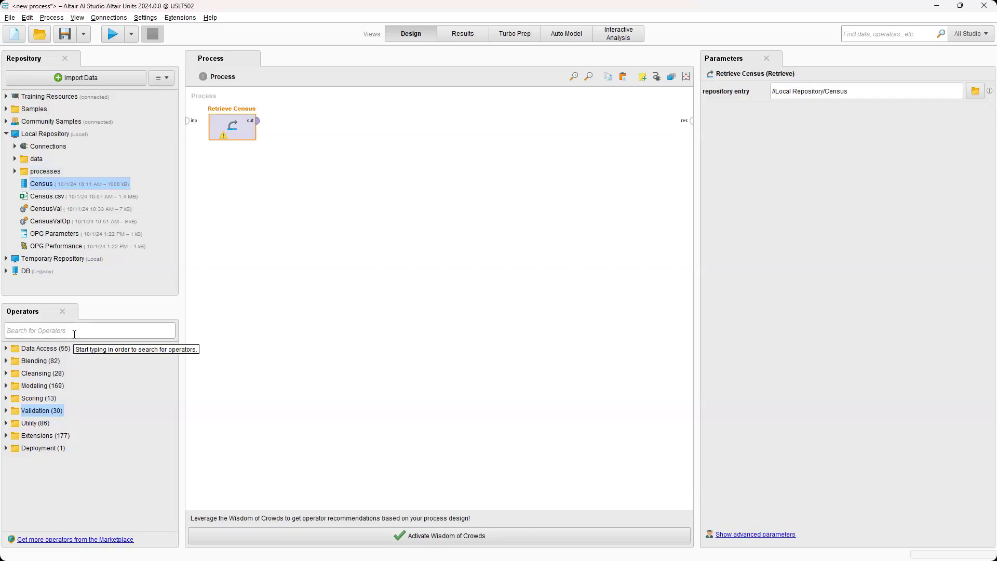
{"action": "type", "text": "select"}
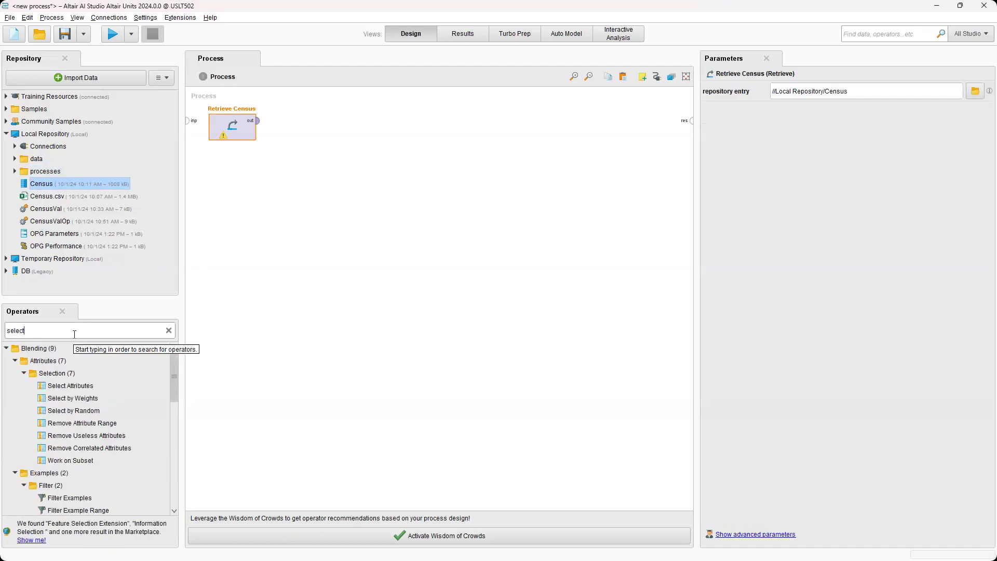
{"action": "type", "text": " at"}
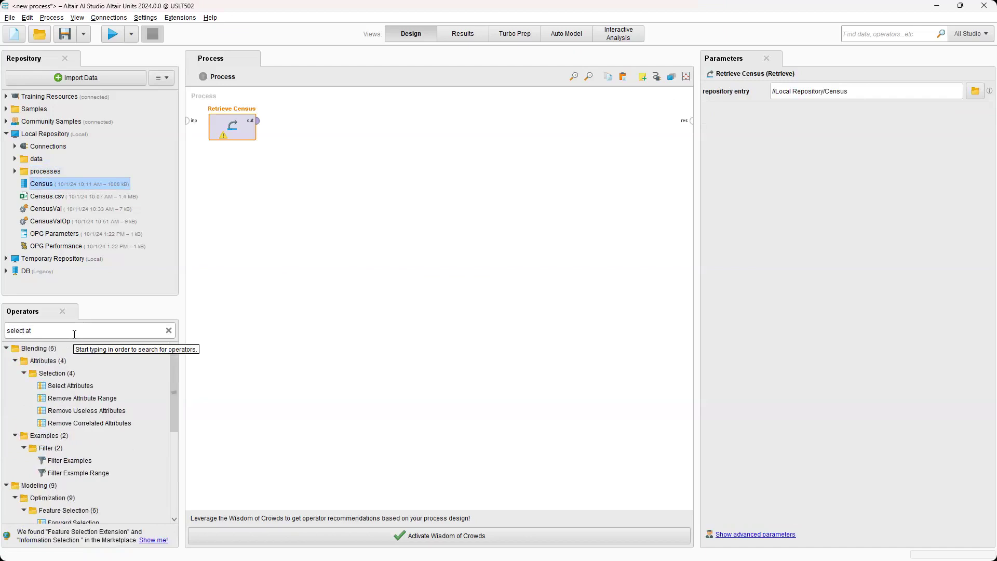
{"action": "left_click_drag", "start_coordinate": [72, 386], "coordinate": [277, 121]}
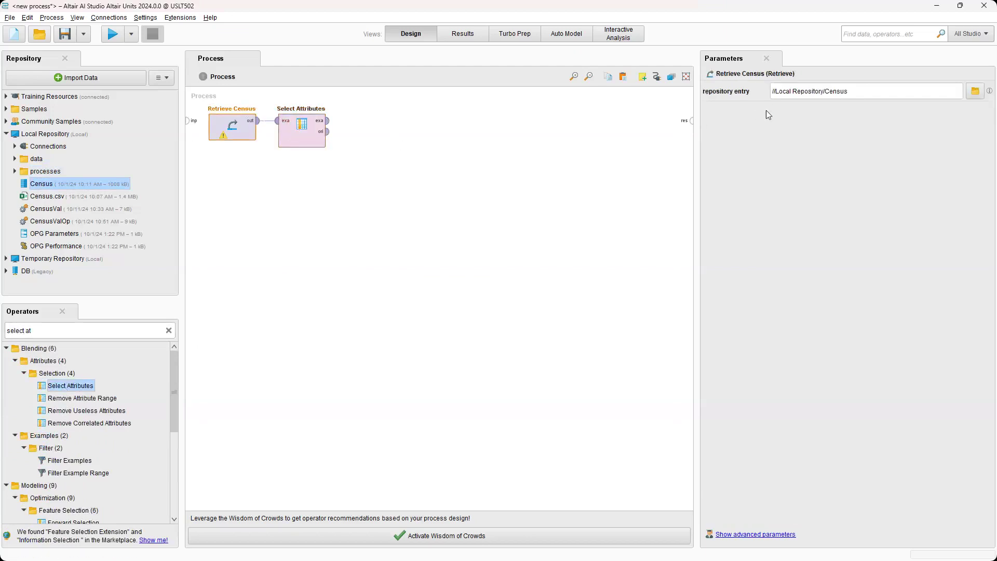
Step: Set Select Attributes to exclude attributes using the subset filter type
{"action": "left_click", "coordinate": [306, 136]}
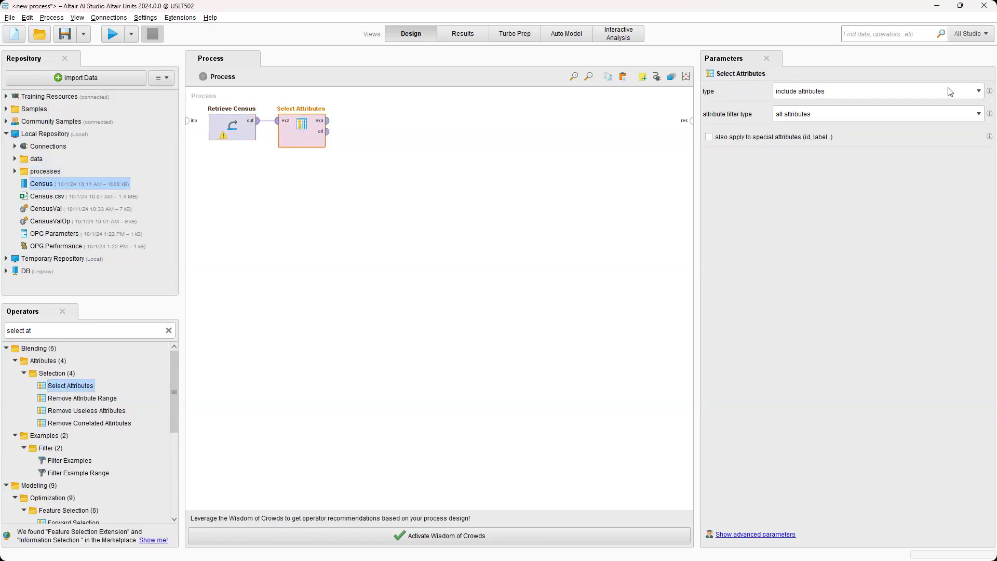
{"action": "left_click", "coordinate": [980, 92]}
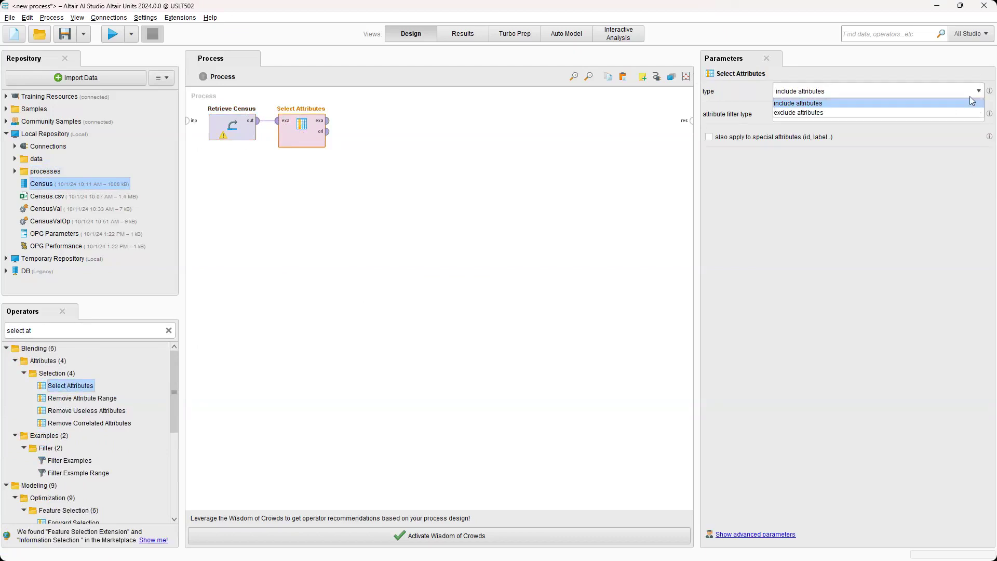
{"action": "left_click", "coordinate": [856, 111]}
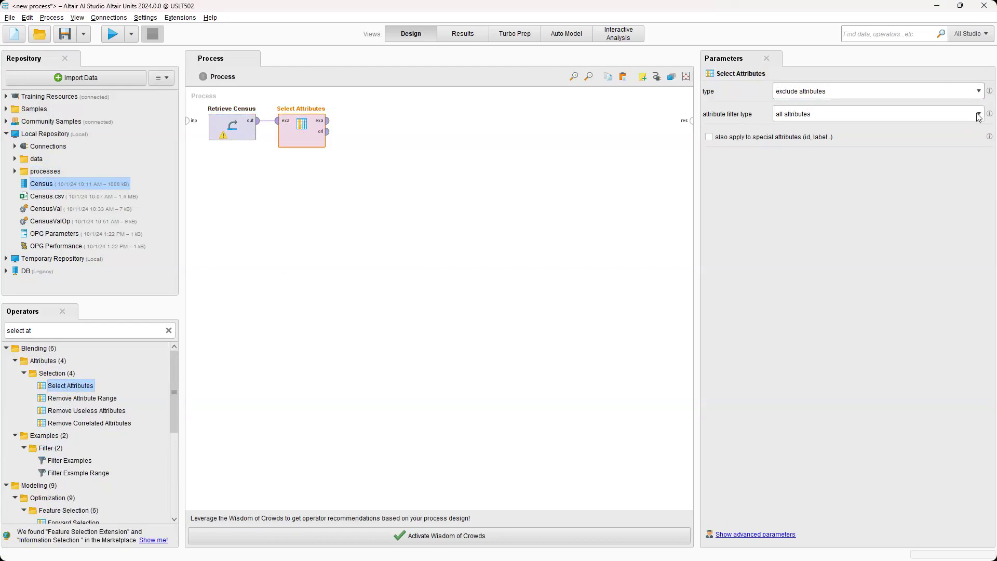
{"action": "left_click", "coordinate": [979, 115]}
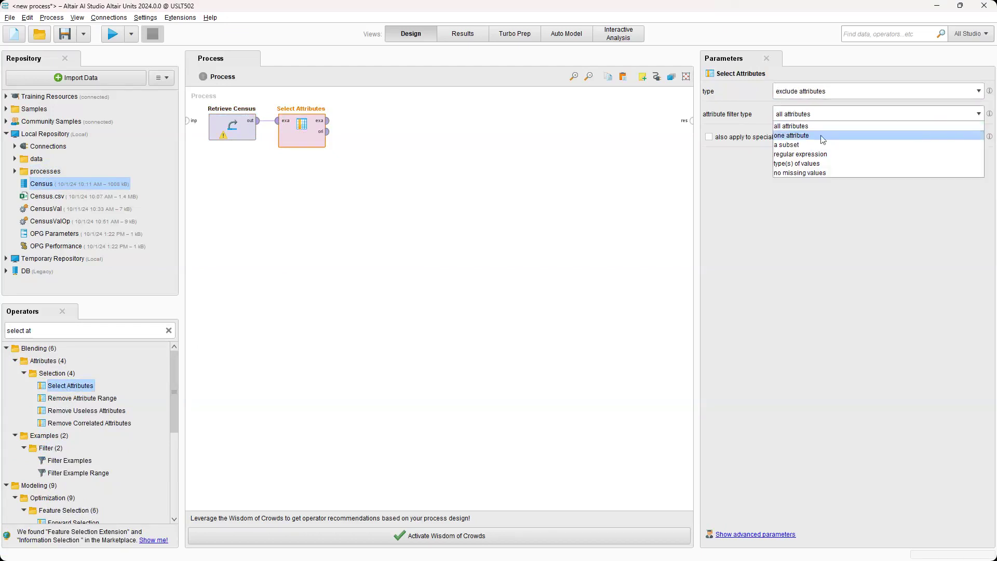
{"action": "left_click", "coordinate": [798, 146]}
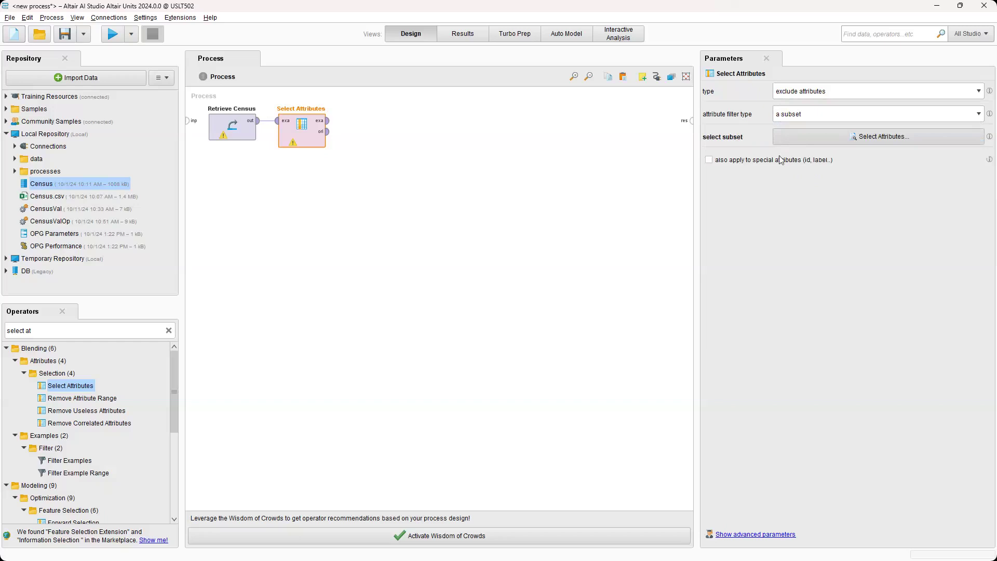
Step: Move capital-gain, capital-loss, Customer ID and fnlwgt into the selected subset and apply it
{"action": "left_click", "coordinate": [859, 140]}
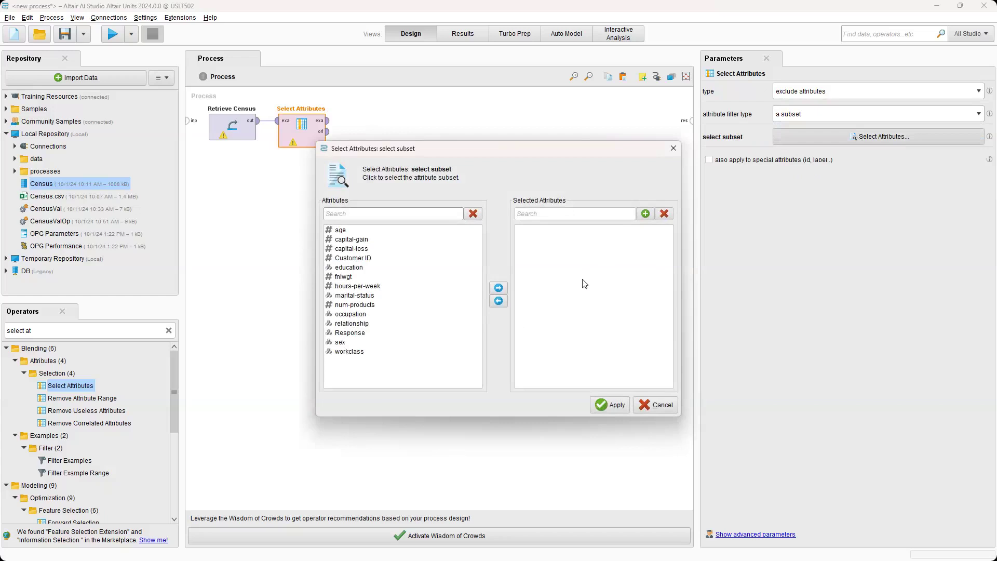
{"action": "left_click", "coordinate": [348, 240]}
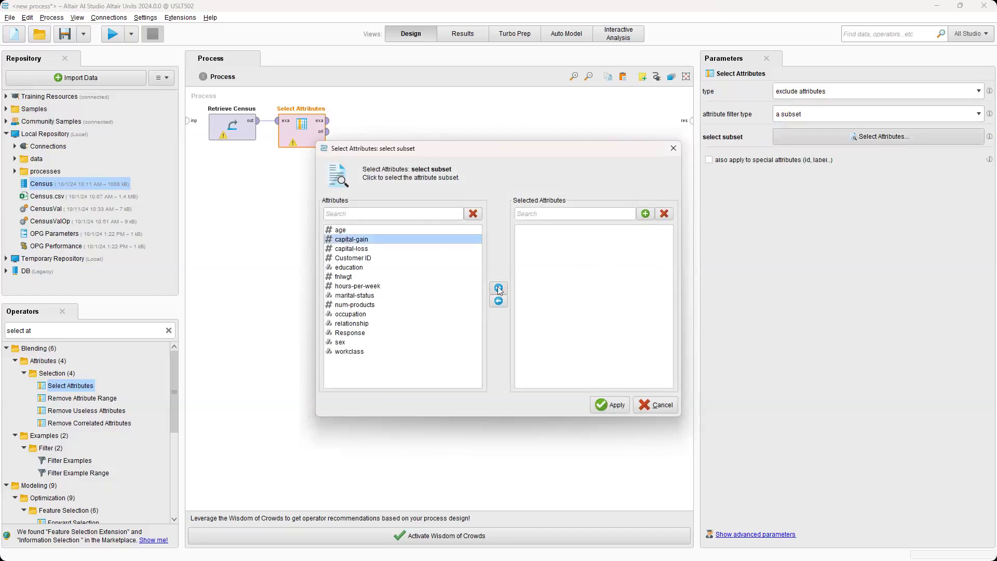
{"action": "left_click", "coordinate": [499, 288]}
{"action": "left_click", "coordinate": [352, 240]}
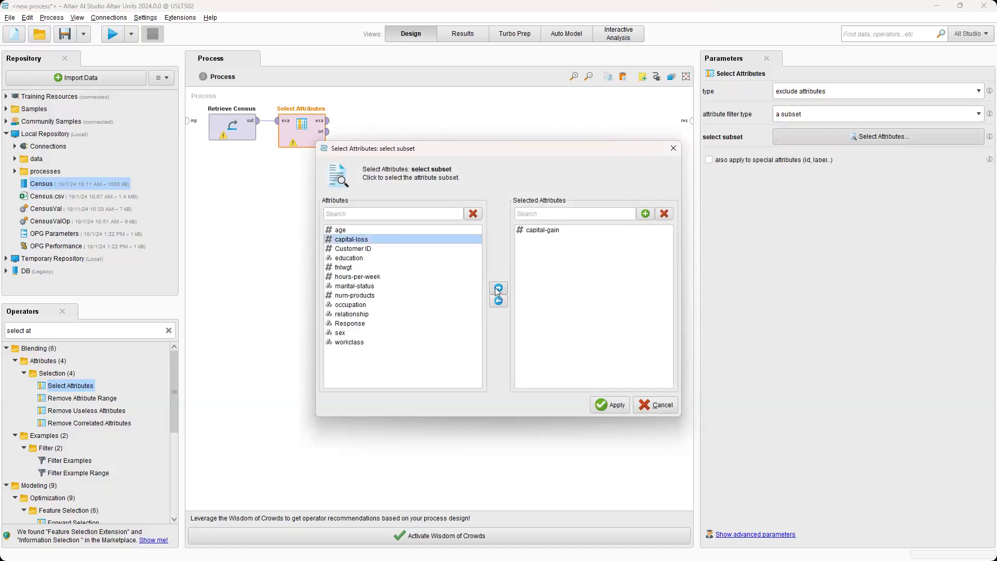
{"action": "left_click", "coordinate": [499, 288]}
{"action": "left_click", "coordinate": [383, 241]}
{"action": "left_click", "coordinate": [501, 288]}
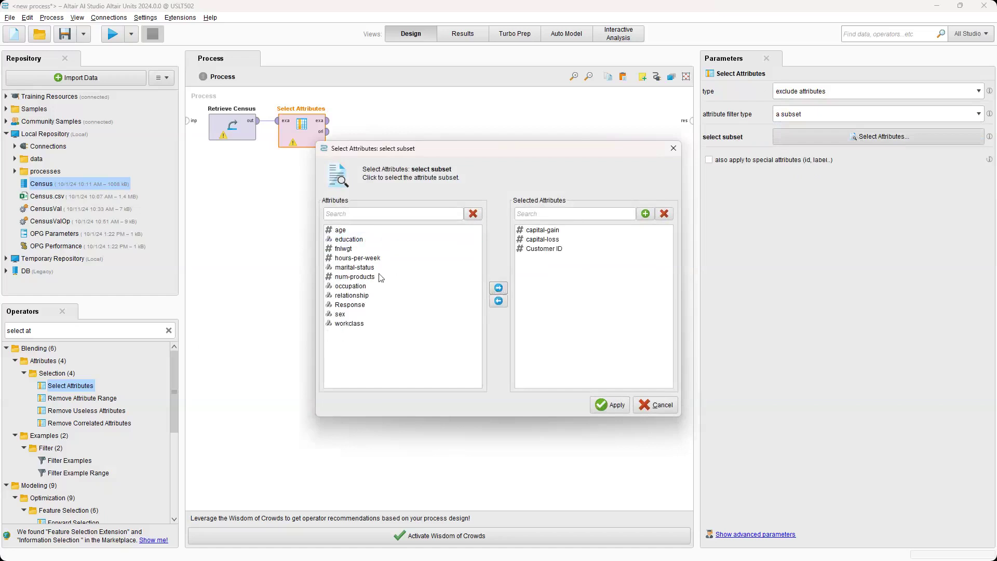
{"action": "left_click", "coordinate": [344, 248]}
{"action": "left_click", "coordinate": [499, 288]}
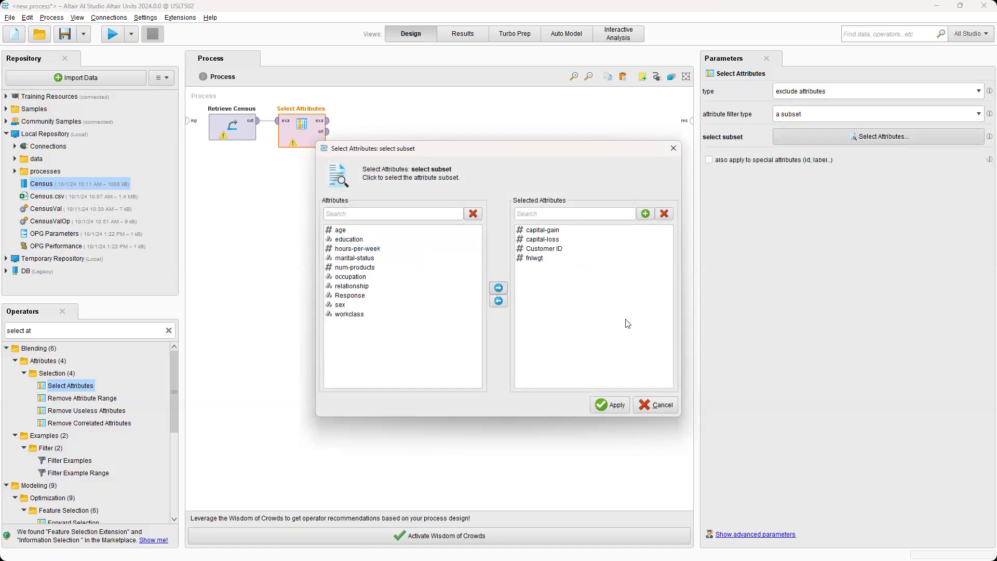
{"action": "left_click", "coordinate": [601, 408]}
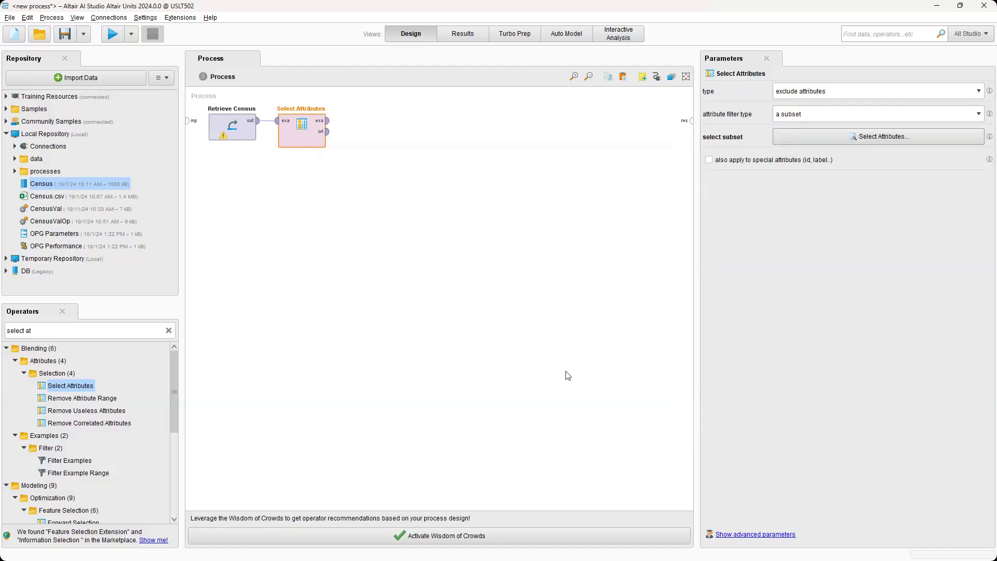
Step: Add a Set Role step after Select Attributes
{"action": "left_click", "coordinate": [81, 331]}
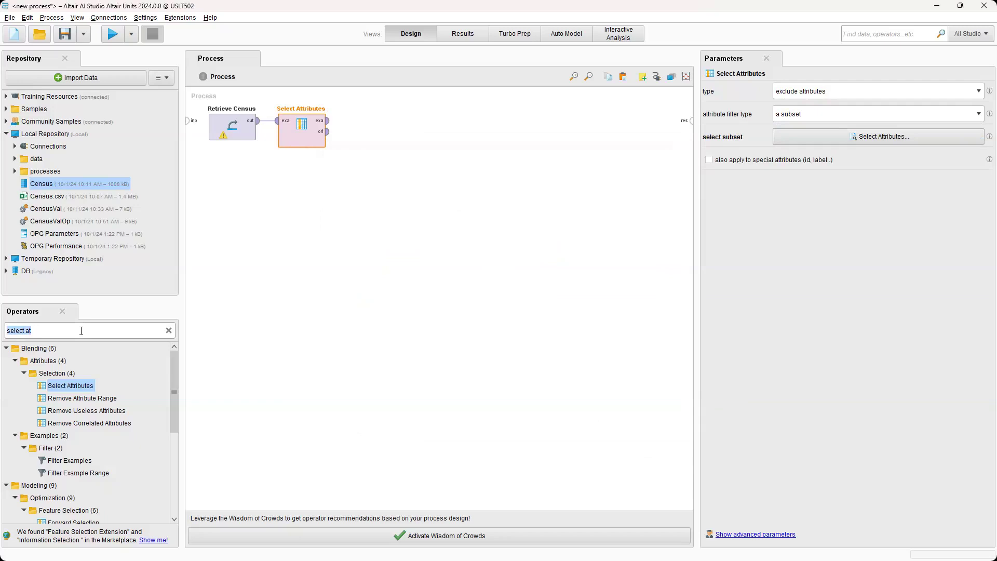
{"action": "type", "text": "set role"}
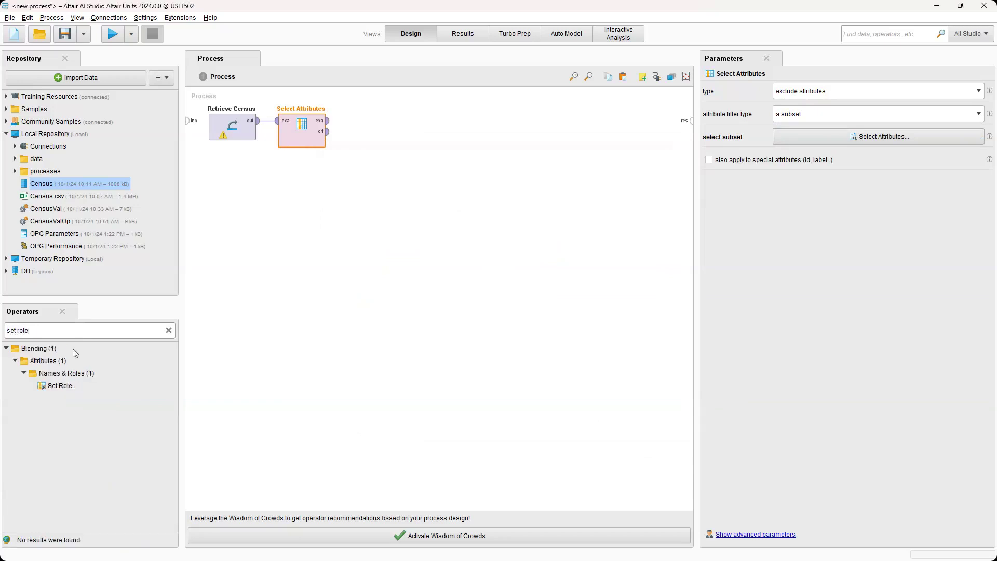
{"action": "left_click_drag", "start_coordinate": [59, 386], "coordinate": [346, 120]}
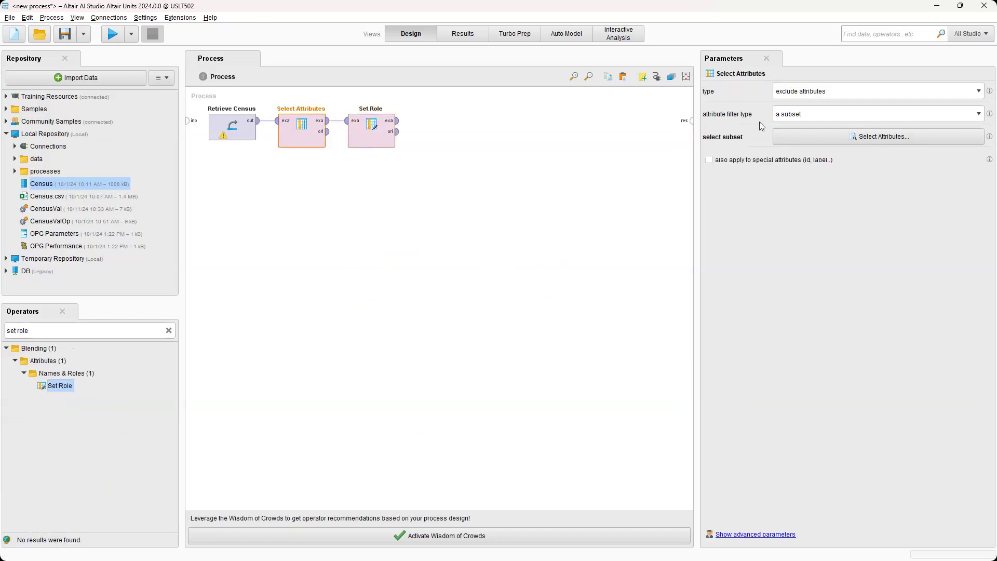
Step: In Set Role's parameter list, assign the Response attribute the label target role
{"action": "left_click", "coordinate": [368, 134]}
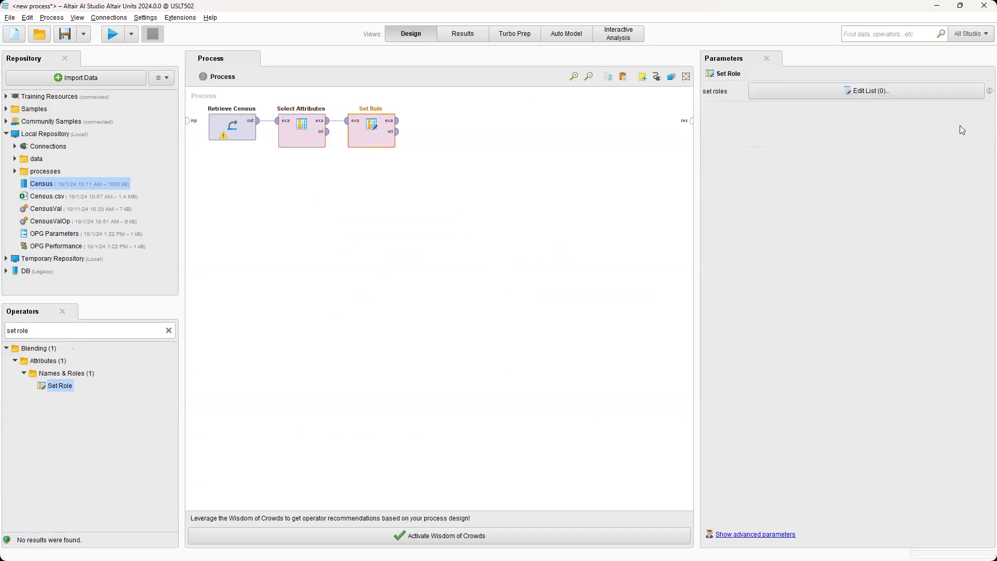
{"action": "left_click", "coordinate": [839, 92]}
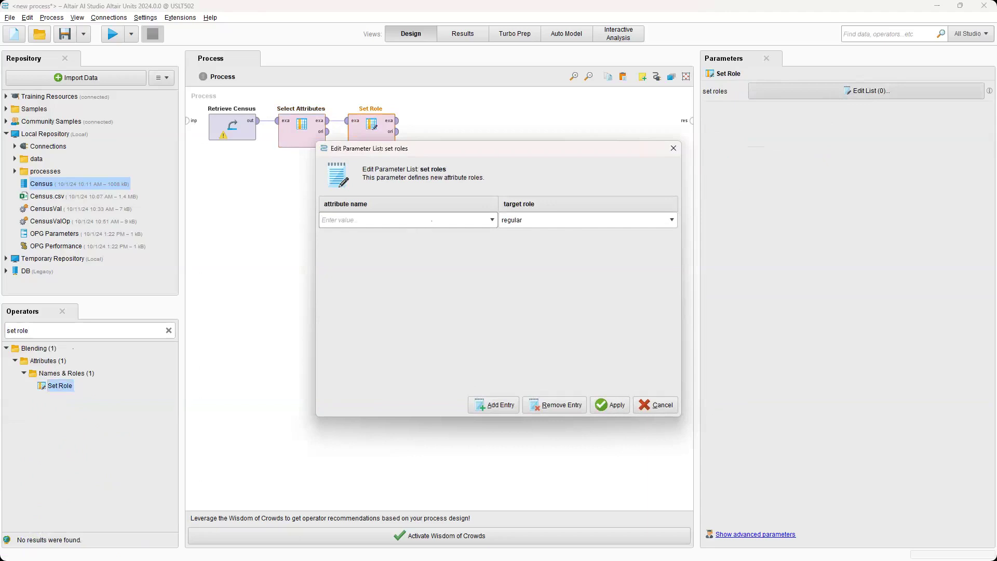
{"action": "left_click", "coordinate": [492, 221]}
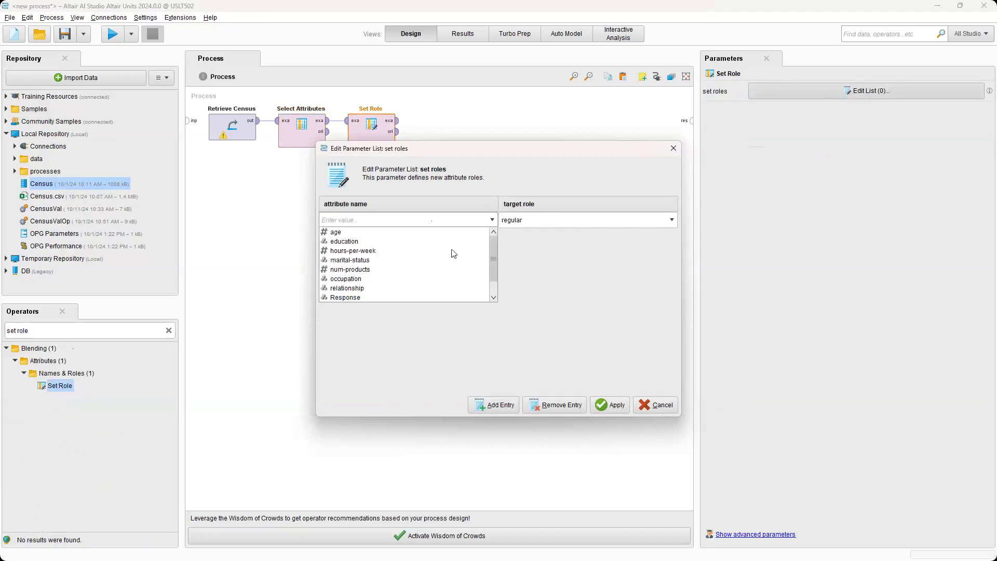
{"action": "left_click", "coordinate": [362, 298]}
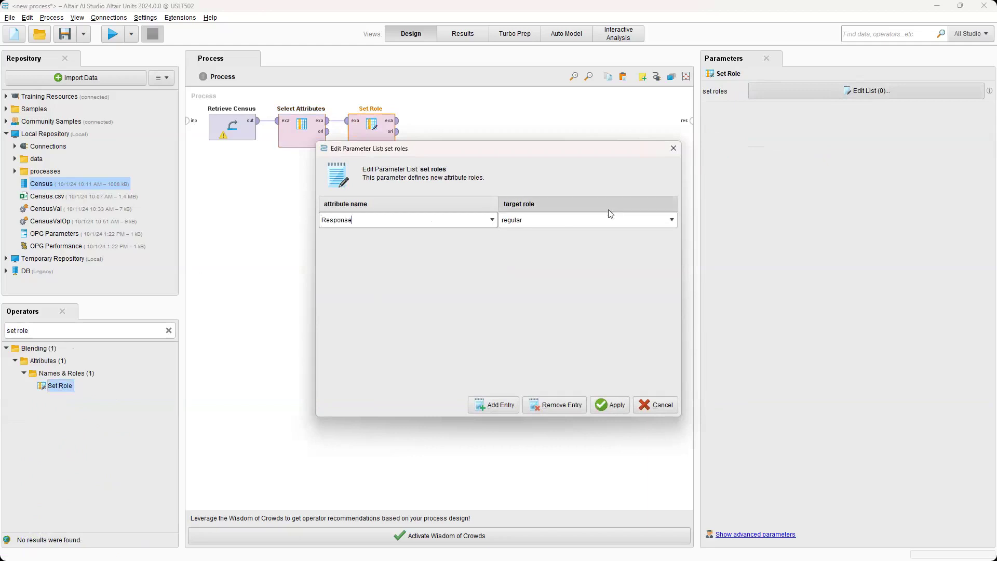
{"action": "left_click", "coordinate": [635, 219]}
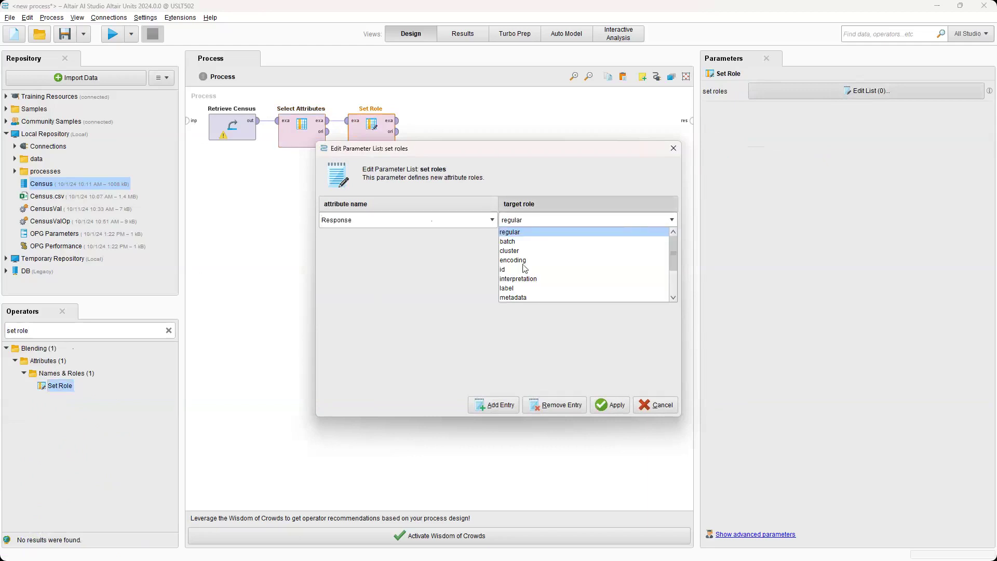
{"action": "left_click", "coordinate": [509, 288]}
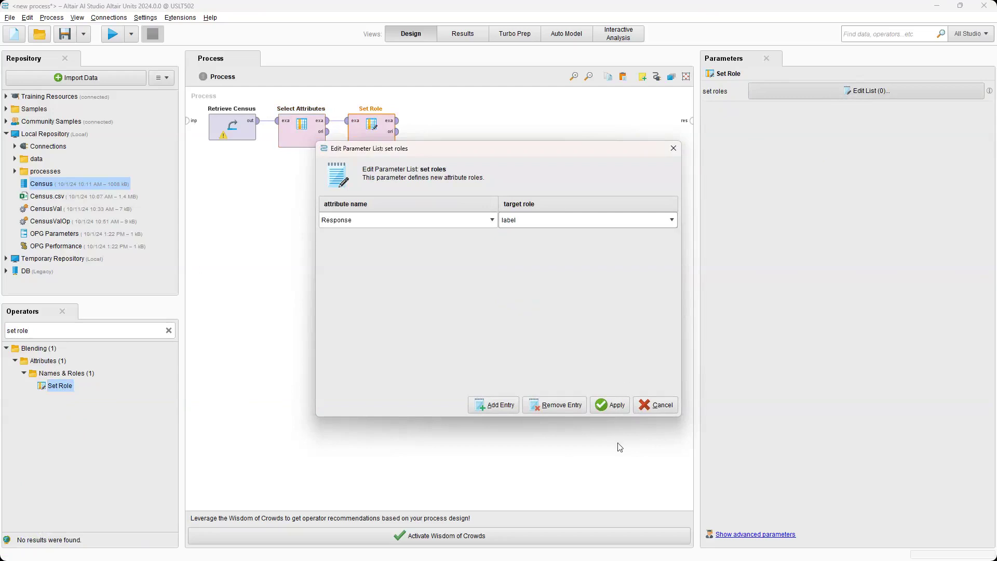
{"action": "left_click", "coordinate": [611, 410]}
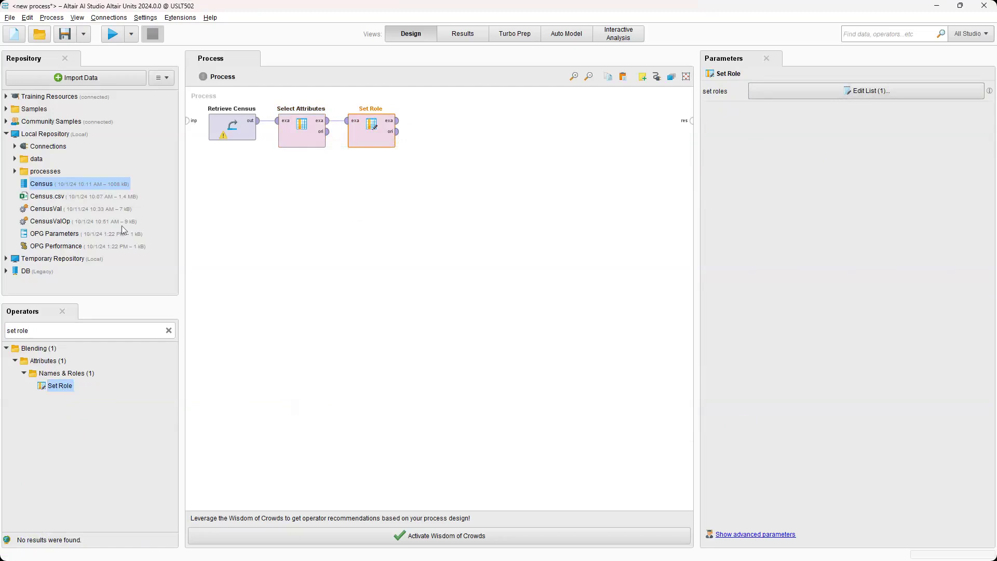
{"action": "left_click_drag", "start_coordinate": [60, 385], "coordinate": [37, 331]}
{"action": "triple_click", "coordinate": [37, 330]}
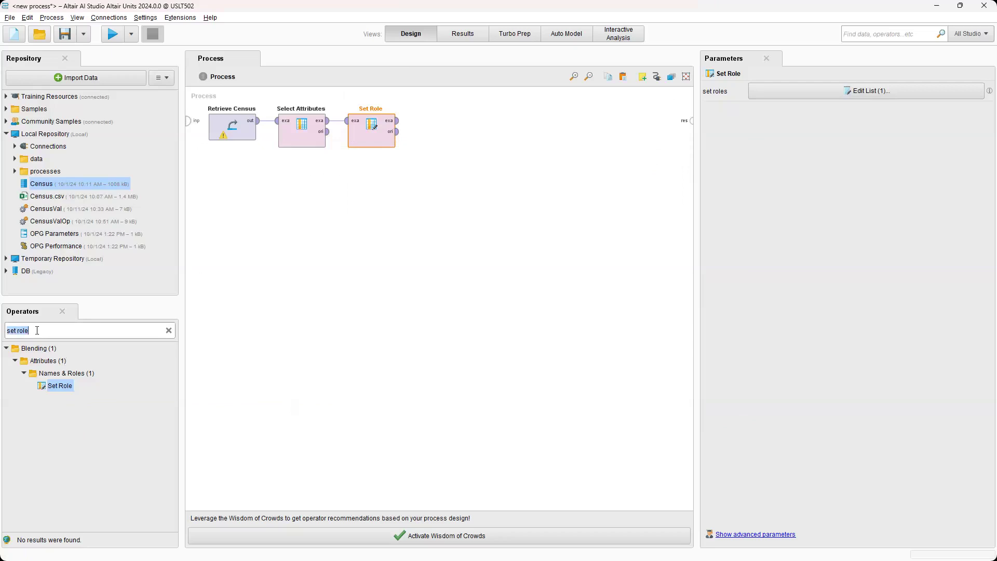
Step: Place Cross Validation right of Set Role and connect Set Role's examples into it
{"action": "type", "text": "cross"}
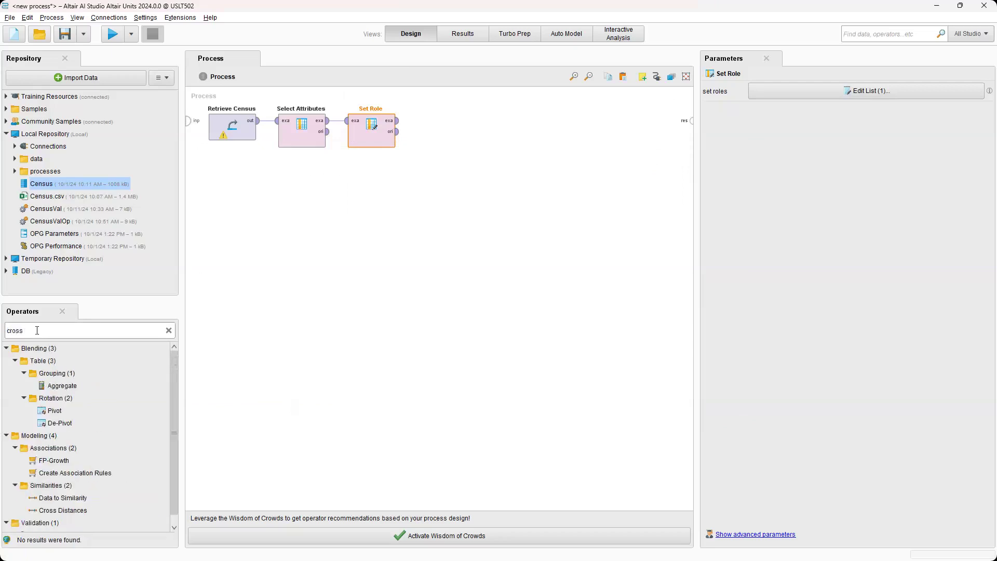
{"action": "type", "text": " va"}
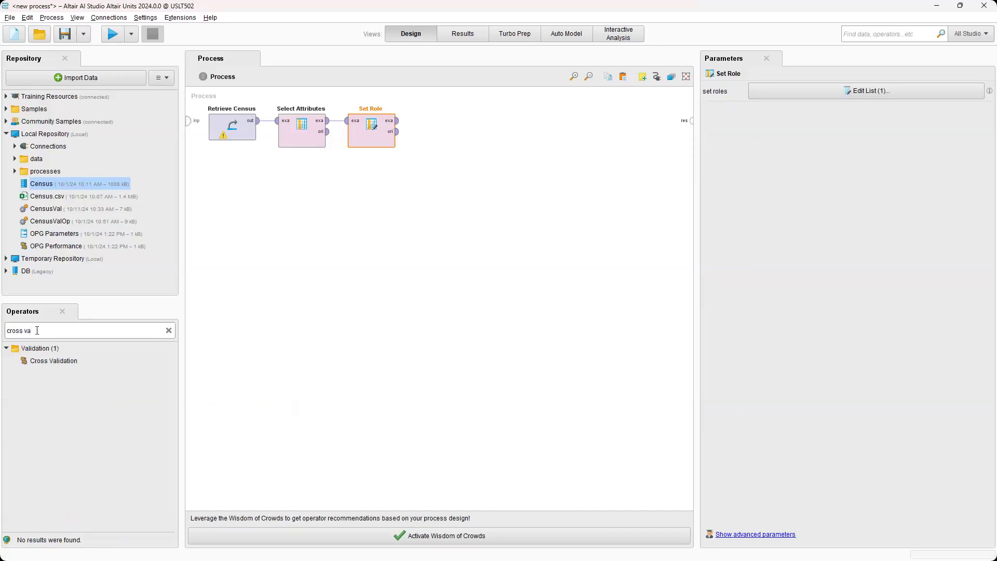
{"action": "left_click_drag", "start_coordinate": [41, 361], "coordinate": [431, 125]}
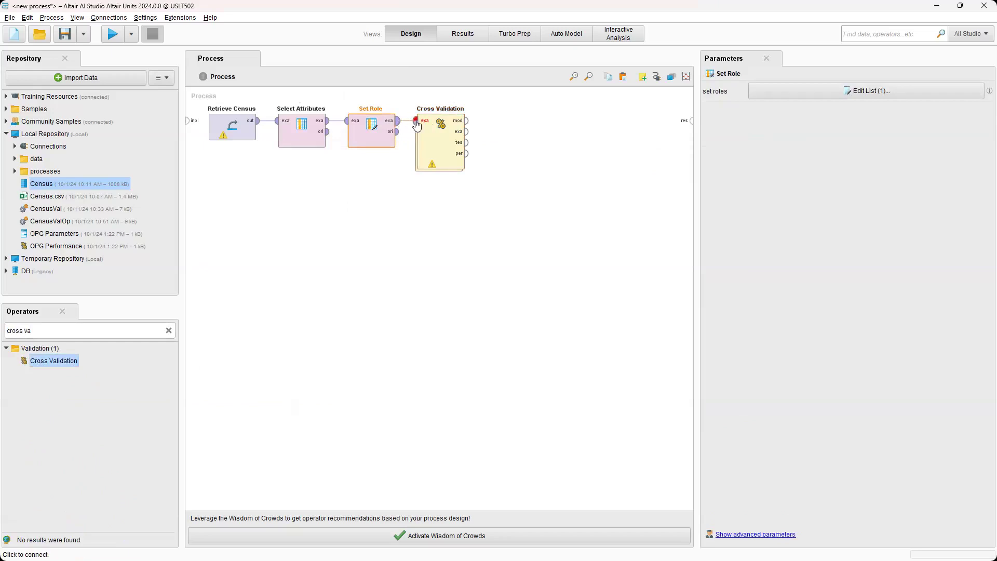
{"action": "left_click", "coordinate": [416, 122]}
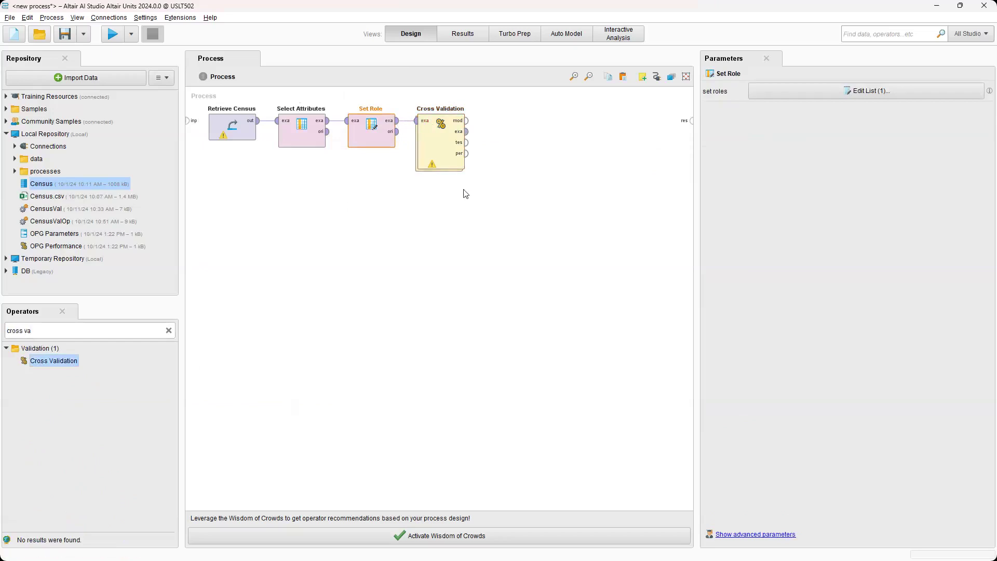
Step: Enter the Cross Validation subprocess to show its Training and Testing panes
{"action": "double_click", "coordinate": [437, 141]}
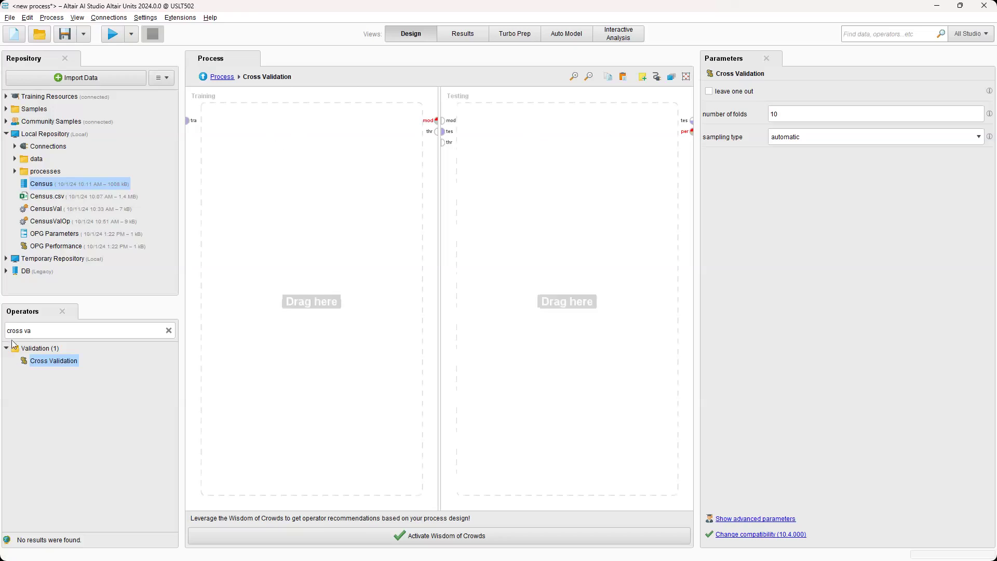
Step: Place Gradient Boosted Trees in Training, wired from the training data to the model output
{"action": "left_click", "coordinate": [48, 330]}
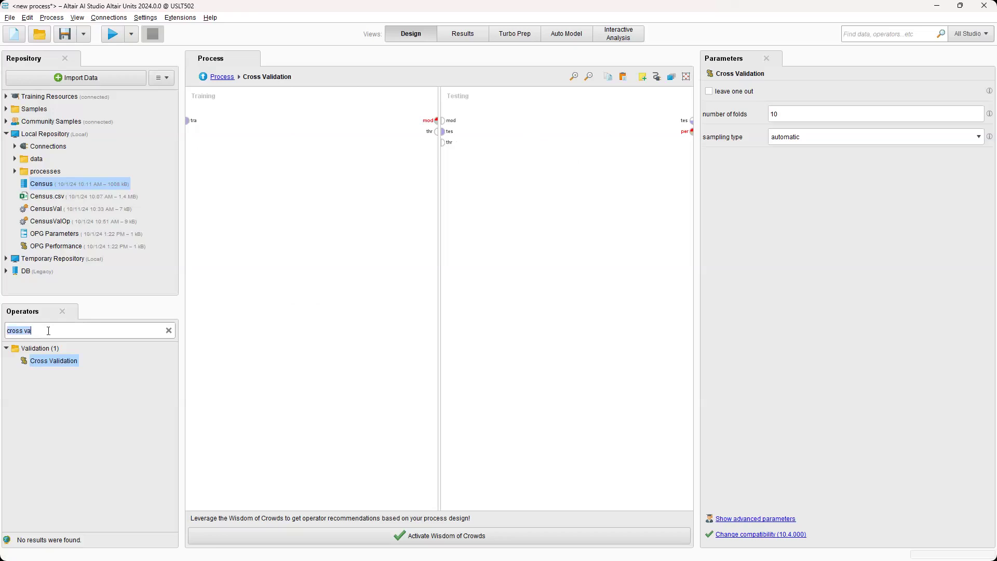
{"action": "type", "text": "gradient"}
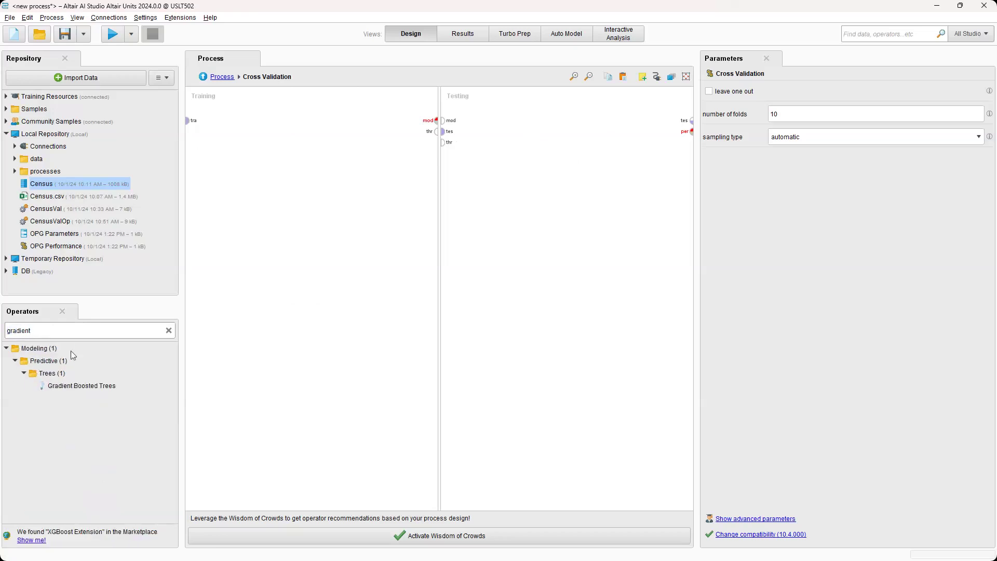
{"action": "left_click_drag", "start_coordinate": [75, 385], "coordinate": [77, 418]}
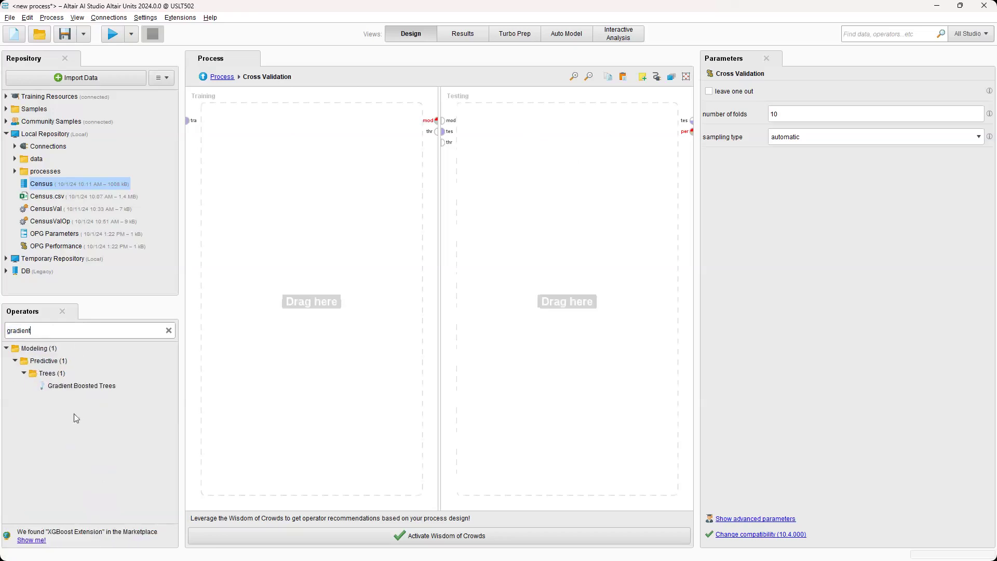
{"action": "left_click", "coordinate": [79, 387]}
{"action": "left_click_drag", "start_coordinate": [246, 134], "coordinate": [236, 120]}
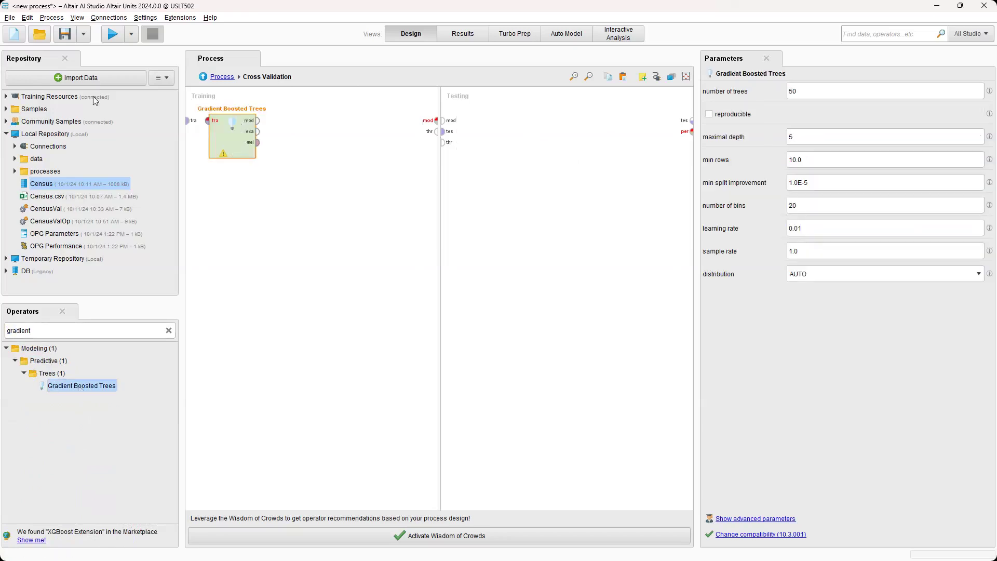
{"action": "left_click", "coordinate": [189, 121]}
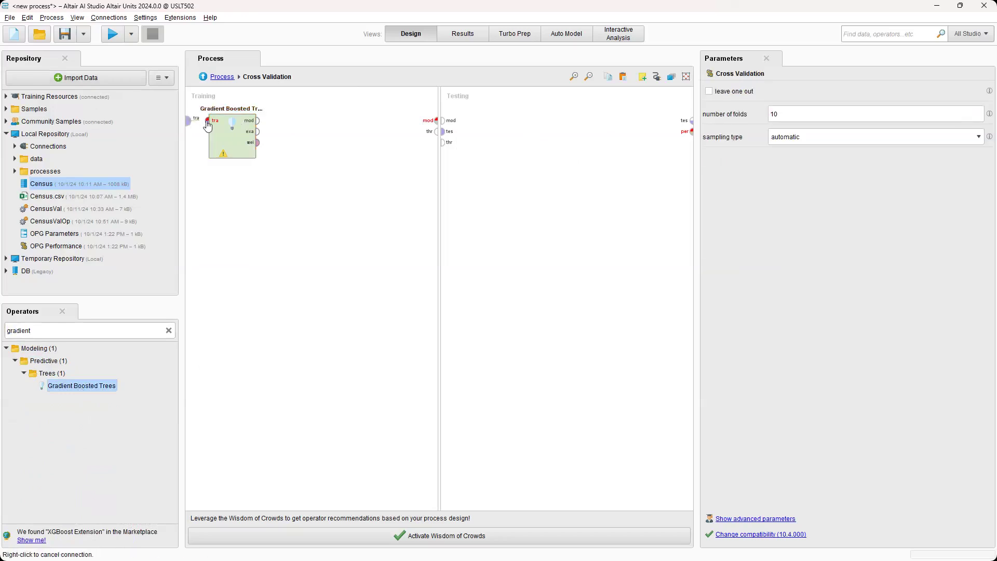
{"action": "left_click", "coordinate": [208, 123]}
{"action": "left_click", "coordinate": [257, 120]}
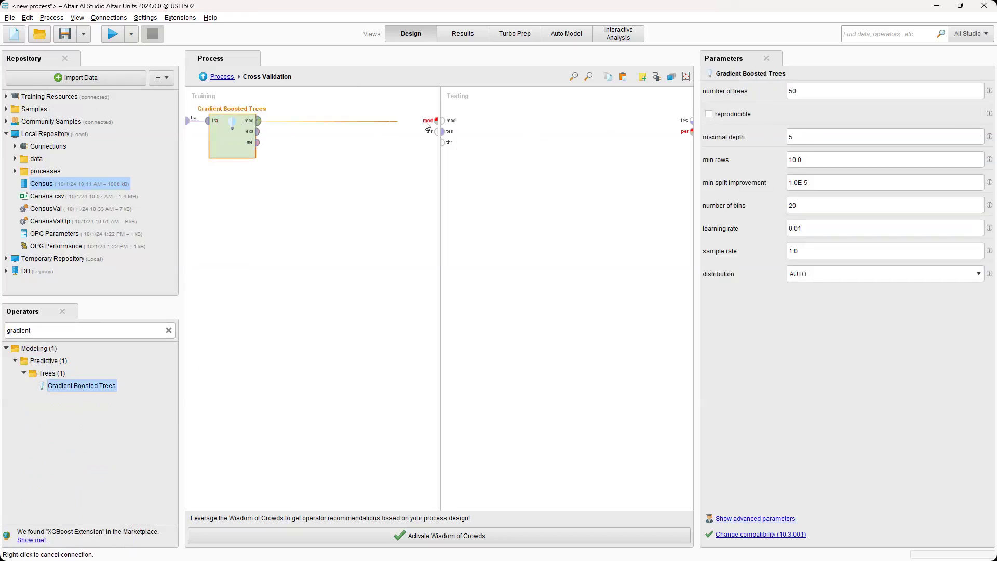
{"action": "left_click", "coordinate": [436, 121]}
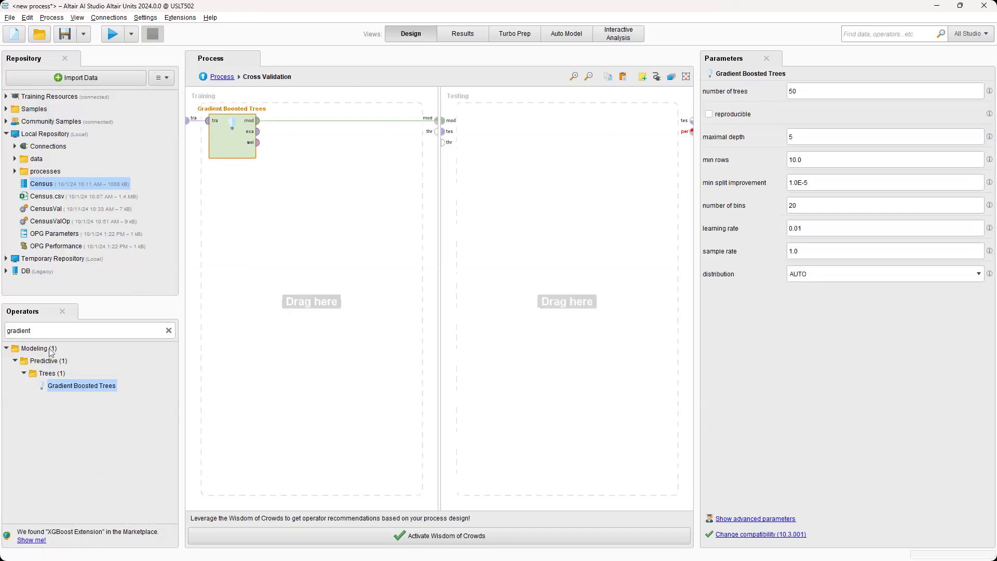
Step: Place Apply Model in Testing, fed by the incoming trained model and test data
{"action": "double_click", "coordinate": [45, 334]}
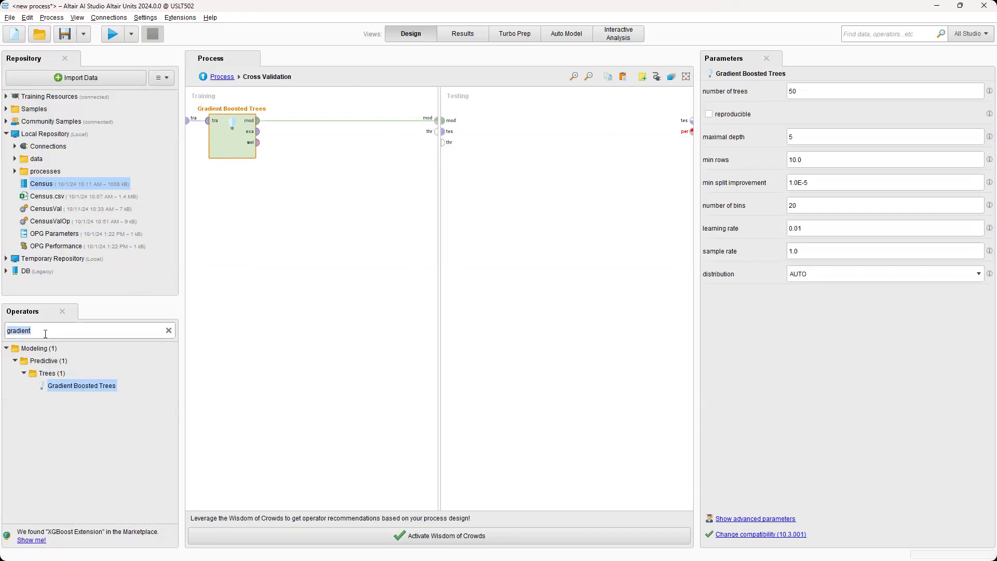
{"action": "type", "text": "apply model"}
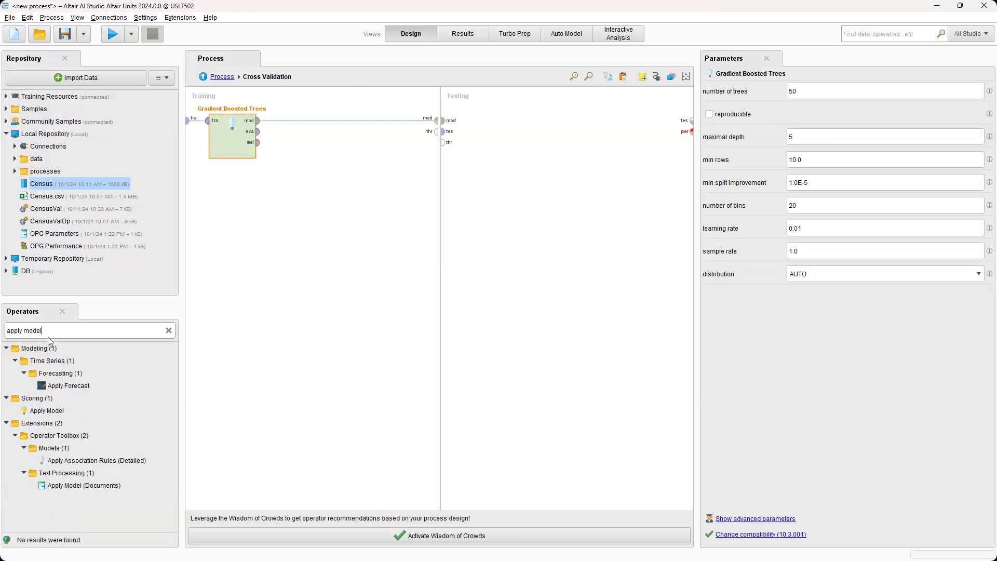
{"action": "left_click_drag", "start_coordinate": [47, 410], "coordinate": [466, 239]}
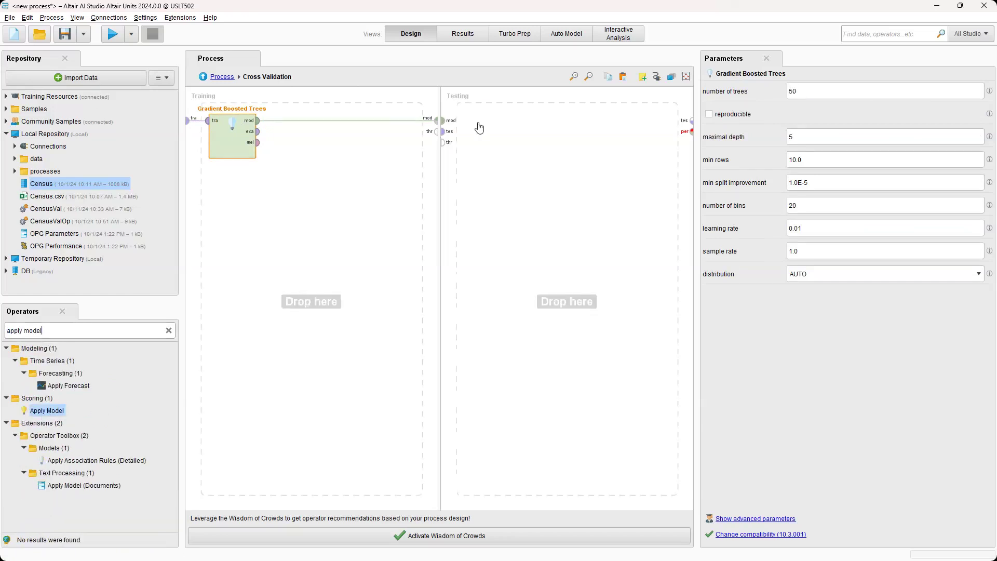
{"action": "left_click_drag", "start_coordinate": [479, 128], "coordinate": [481, 129]}
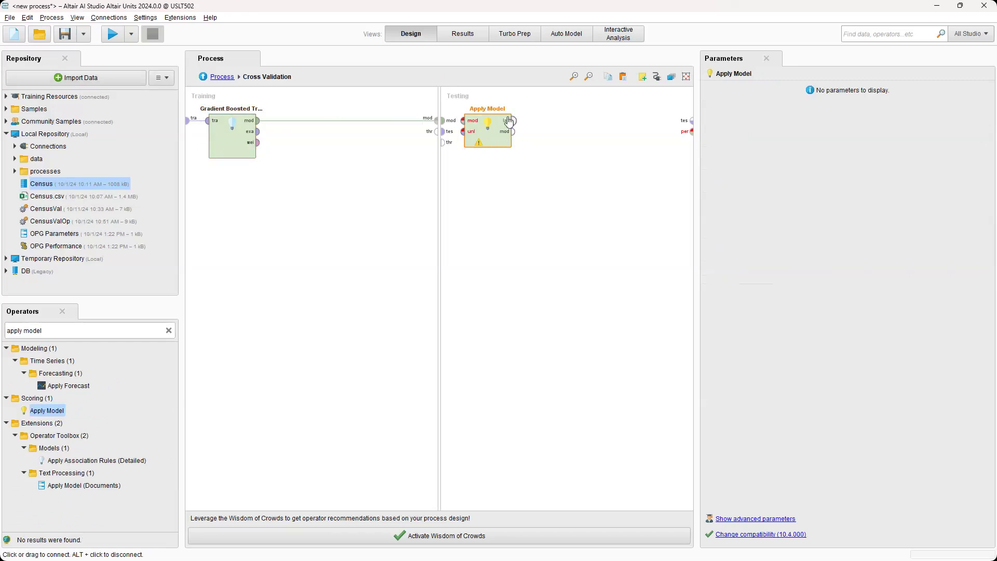
{"action": "left_click", "coordinate": [442, 120]}
{"action": "left_click", "coordinate": [461, 124]}
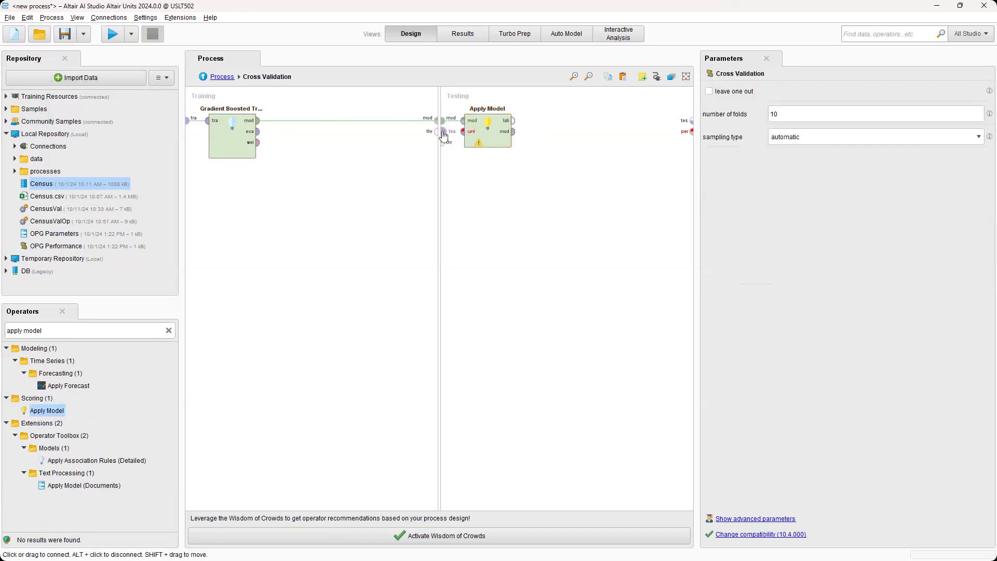
{"action": "left_click", "coordinate": [443, 132]}
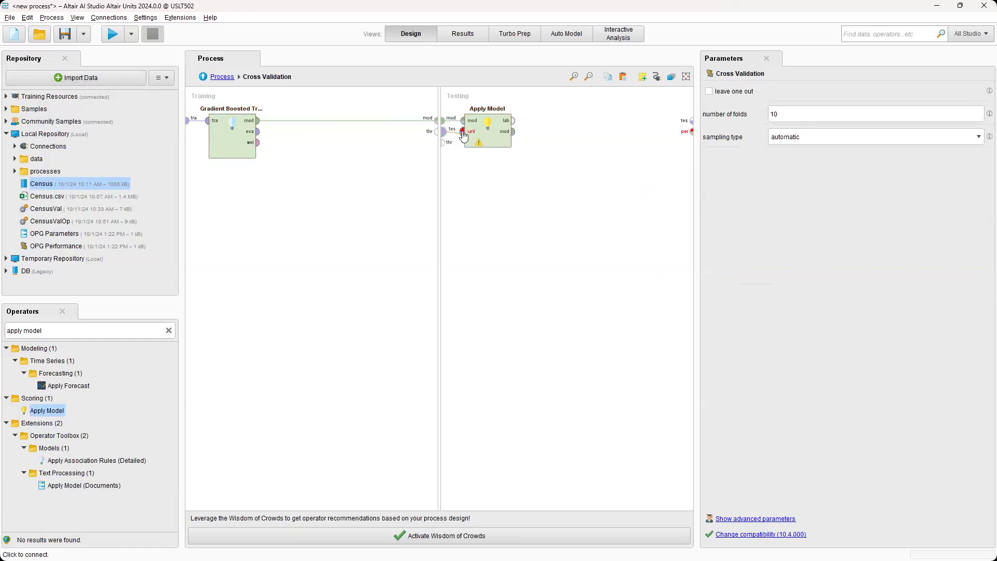
{"action": "left_click", "coordinate": [462, 132]}
Step: Add Performance (Classification) to Testing, scoring Apply Model's labelled data
{"action": "left_click", "coordinate": [56, 328]}
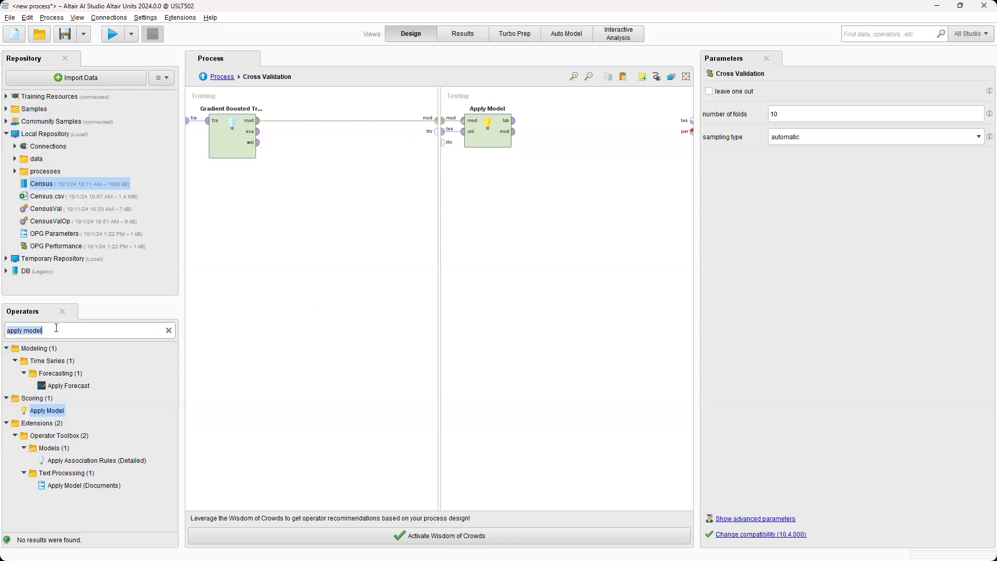
{"action": "type", "text": "per"}
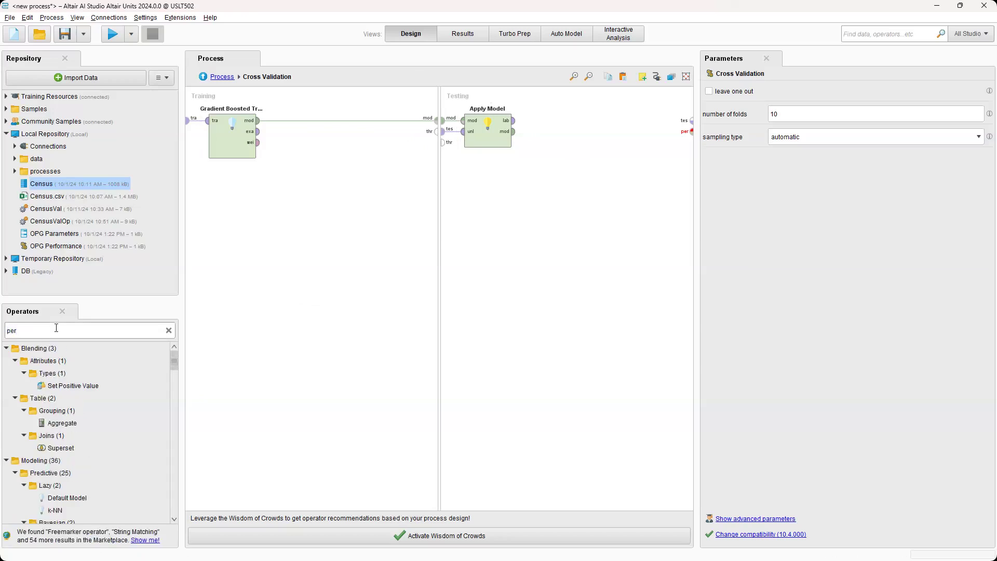
{"action": "type", "text": "forman"}
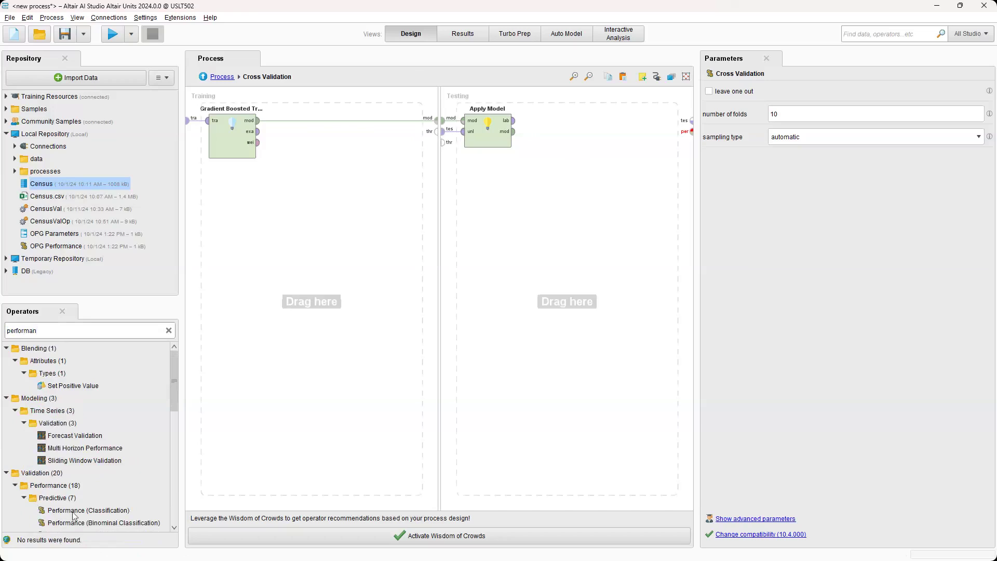
{"action": "left_click_drag", "start_coordinate": [73, 515], "coordinate": [552, 130]}
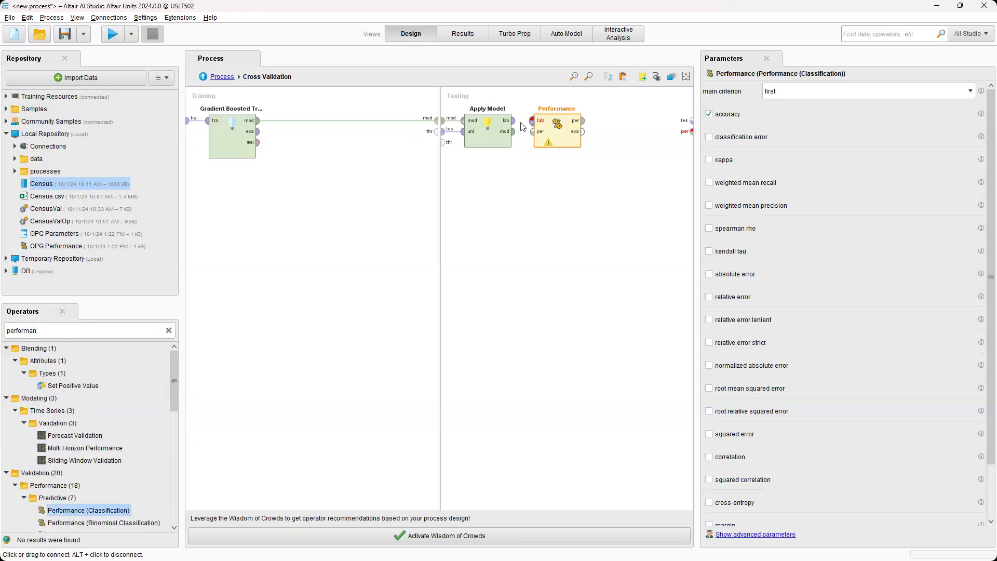
{"action": "left_click", "coordinate": [513, 120]}
{"action": "left_click", "coordinate": [534, 124]}
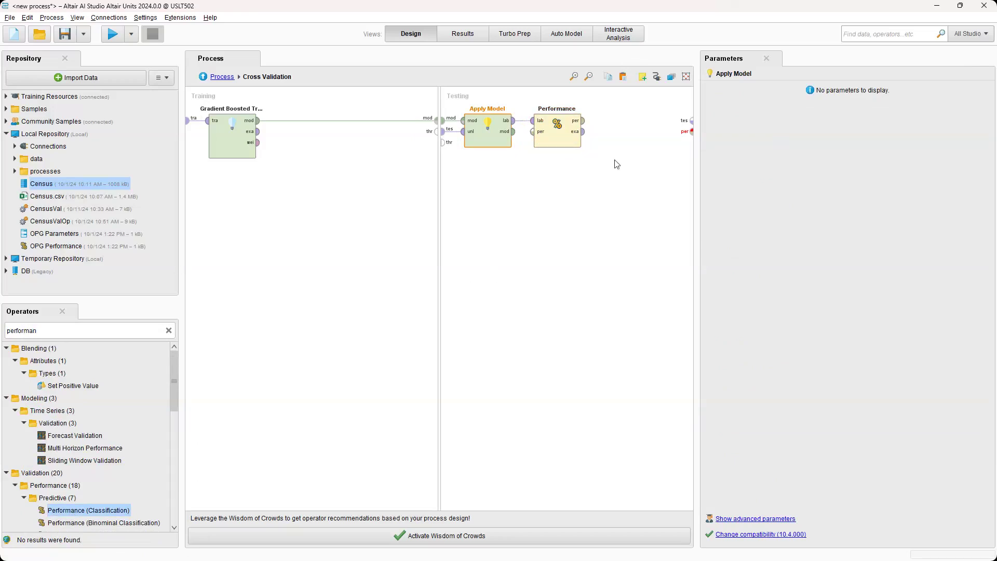
{"action": "left_click_drag", "start_coordinate": [583, 131], "coordinate": [691, 132]}
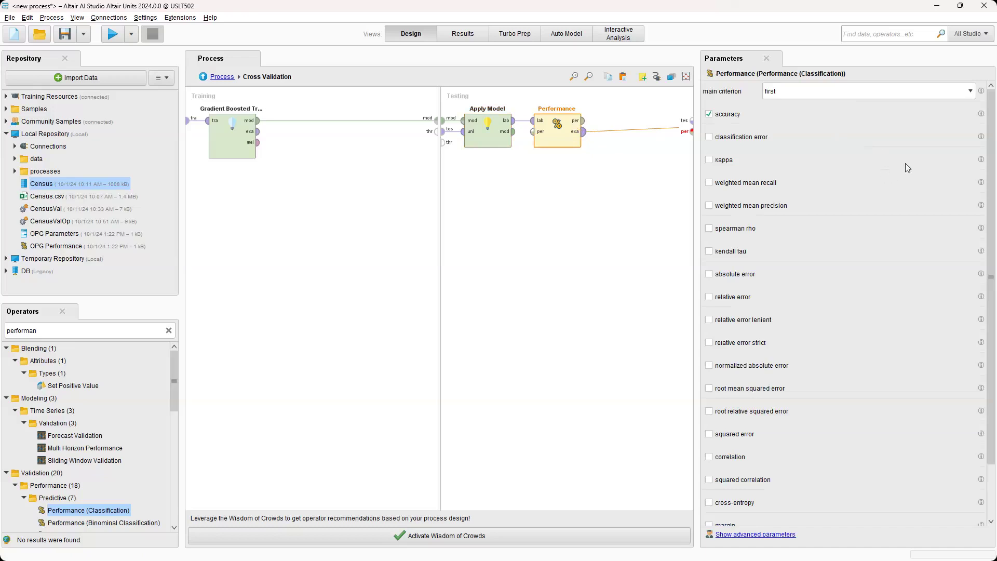
Step: Enable classification error, absolute error and squared error in Performance's criteria
{"action": "left_click", "coordinate": [709, 137]}
{"action": "left_click", "coordinate": [709, 275]}
{"action": "left_click", "coordinate": [710, 434]}
Step: Route Performance's examples to the test-set output and its performance to the performance output
{"action": "left_click", "coordinate": [692, 132]}
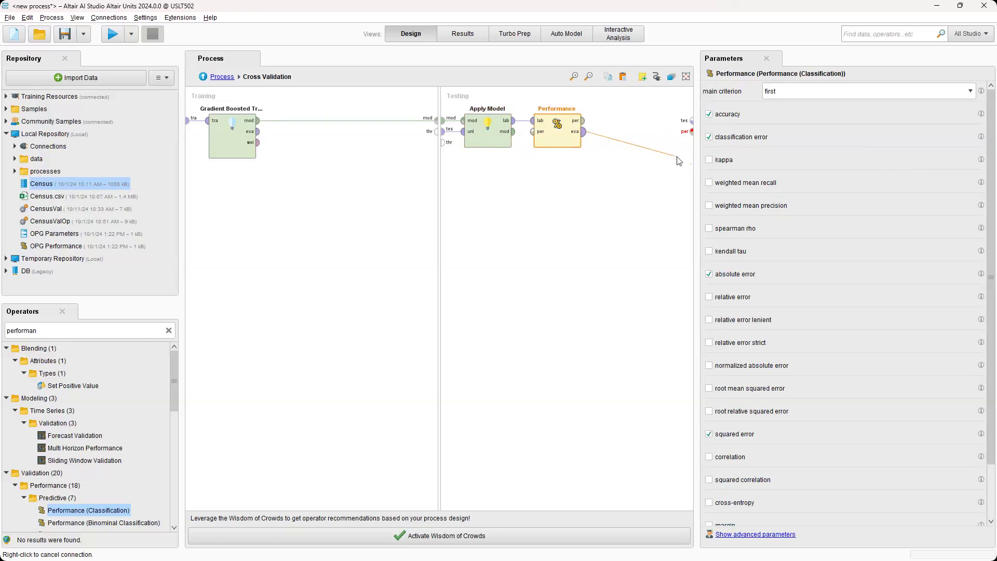
{"action": "right_click", "coordinate": [629, 188]}
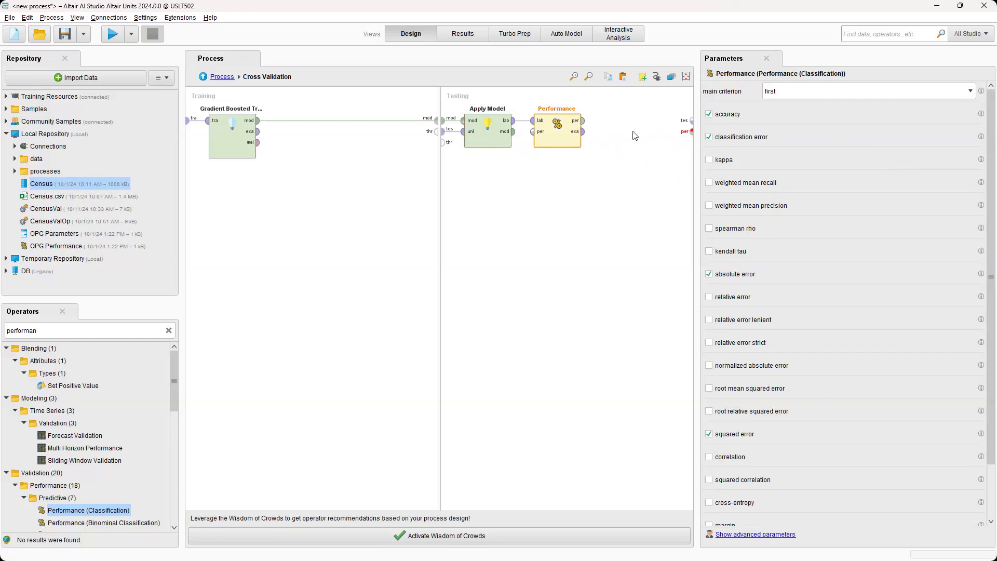
{"action": "left_click", "coordinate": [584, 137]}
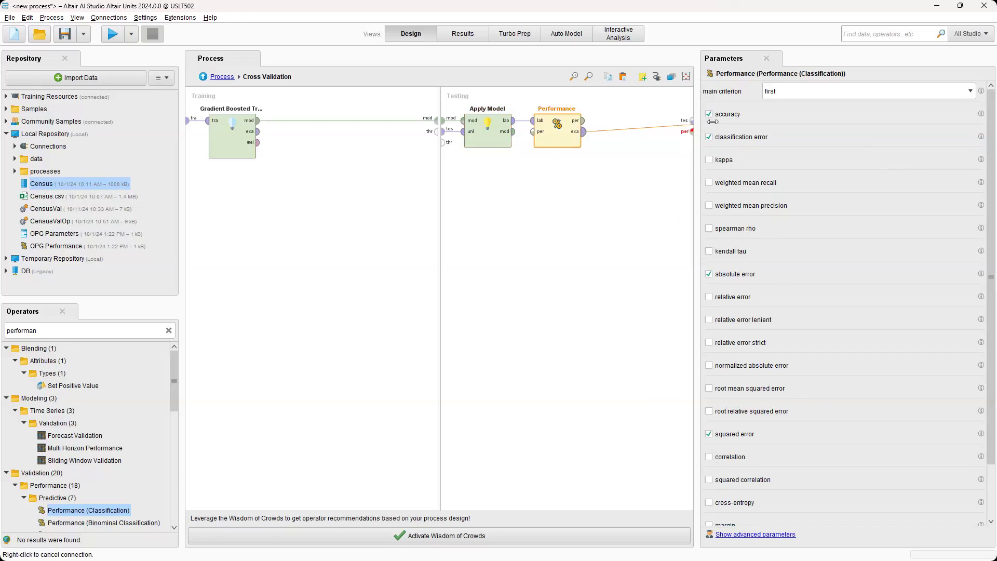
{"action": "left_click", "coordinate": [691, 120]}
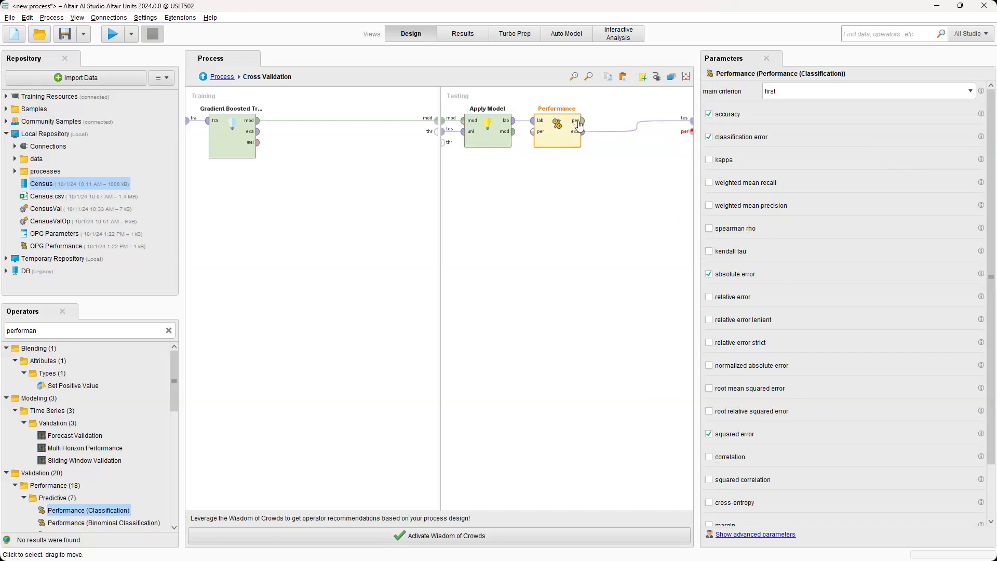
{"action": "left_click", "coordinate": [691, 131]}
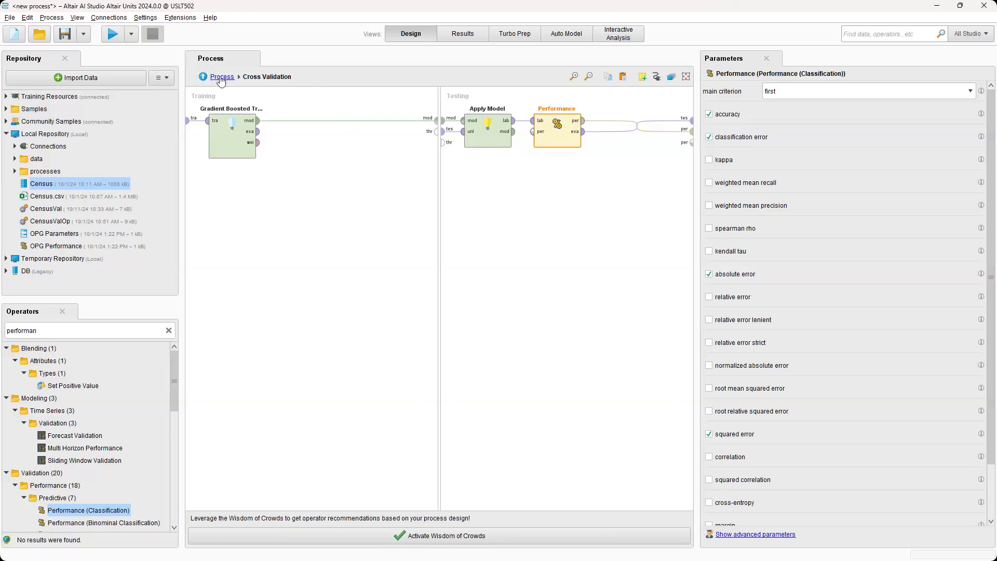
Step: In the top-level process, wire Cross Validation's performance and test-set outputs to the result ports
{"action": "left_click", "coordinate": [222, 78]}
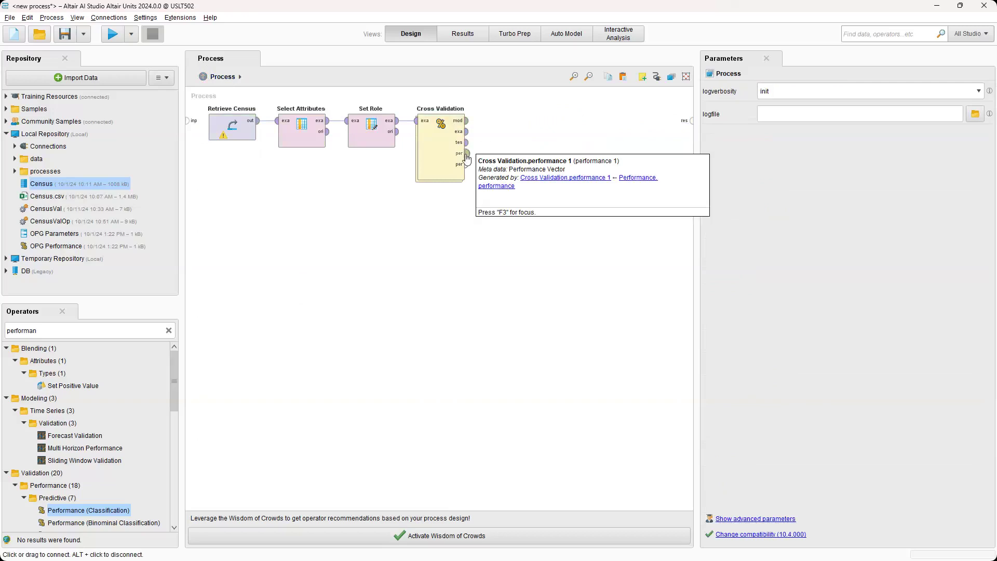
{"action": "left_click", "coordinate": [467, 154]}
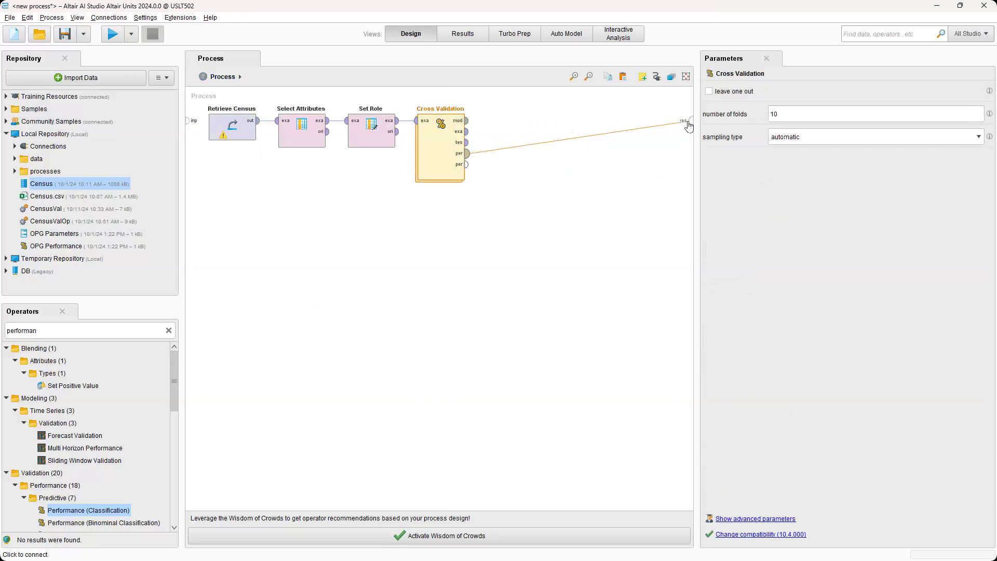
{"action": "left_click", "coordinate": [688, 124]}
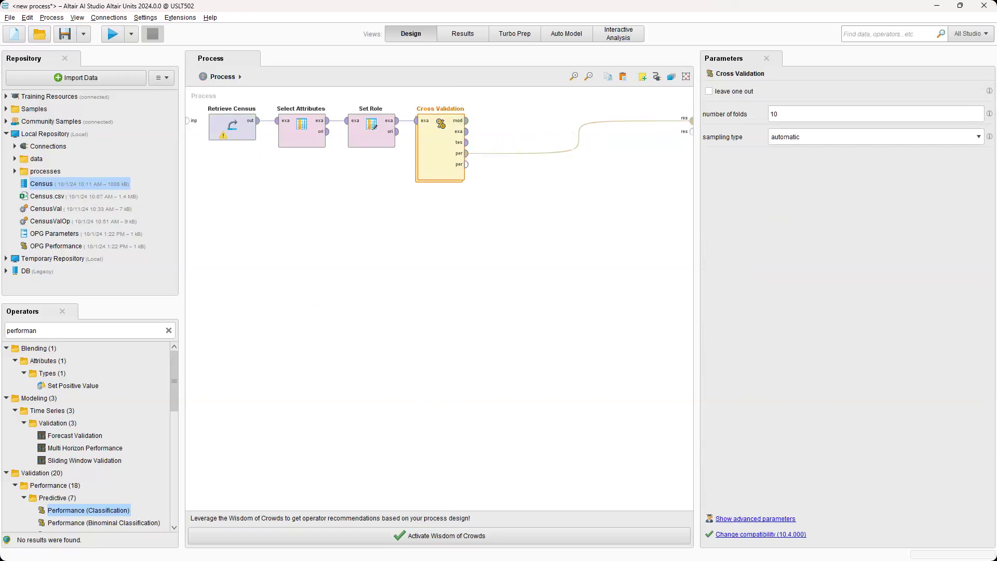
{"action": "left_click_drag", "start_coordinate": [88, 510], "coordinate": [125, 381]}
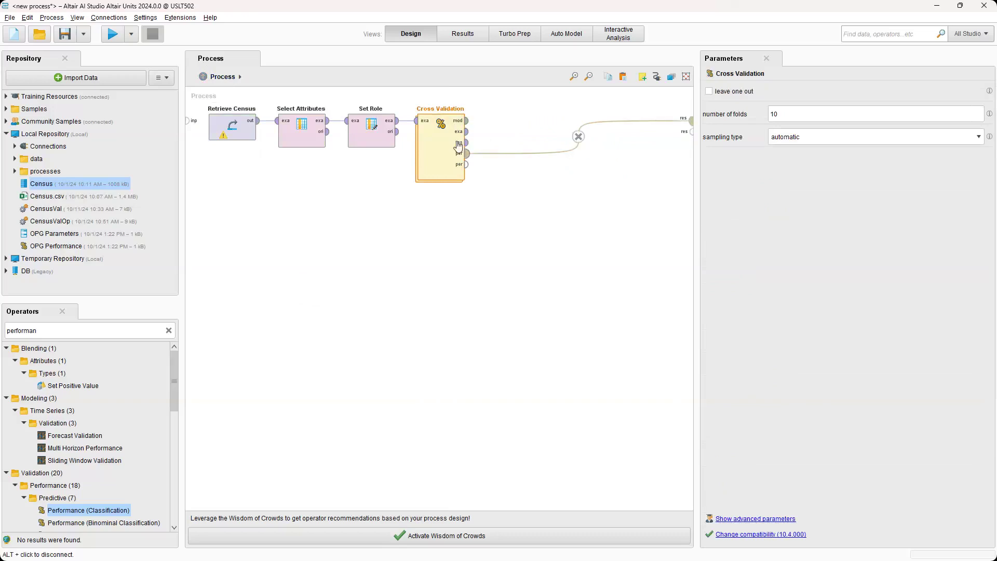
{"action": "left_click", "coordinate": [466, 143]}
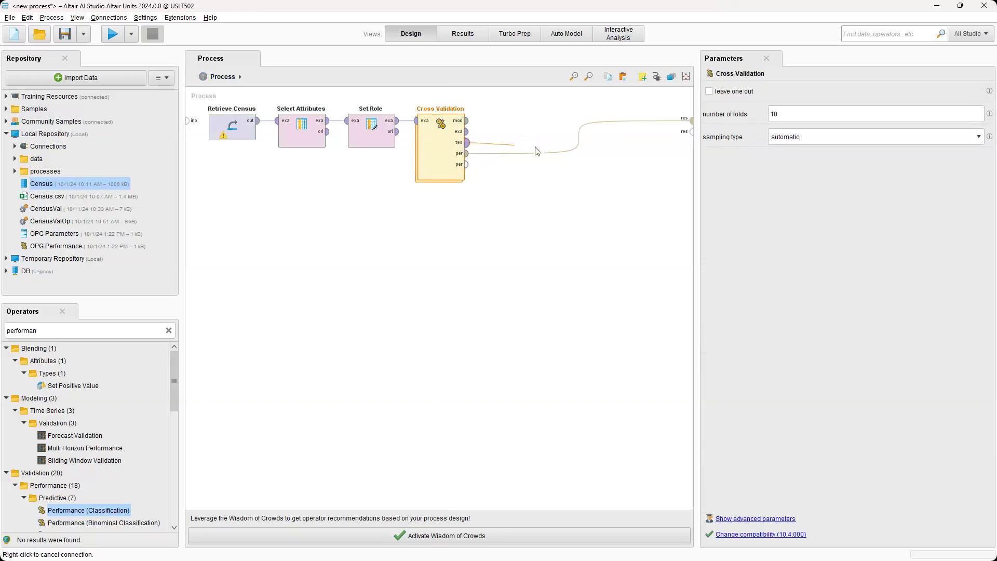
{"action": "left_click", "coordinate": [691, 132]}
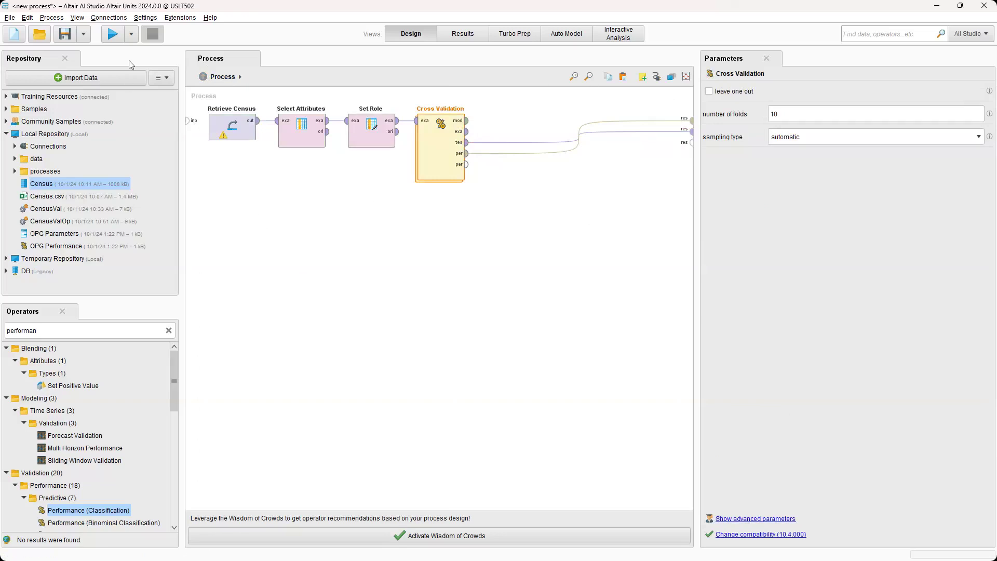
Step: Run the process and close the old ParameterSet tab to view the Cross Validation ExampleSet
{"action": "left_click", "coordinate": [112, 33]}
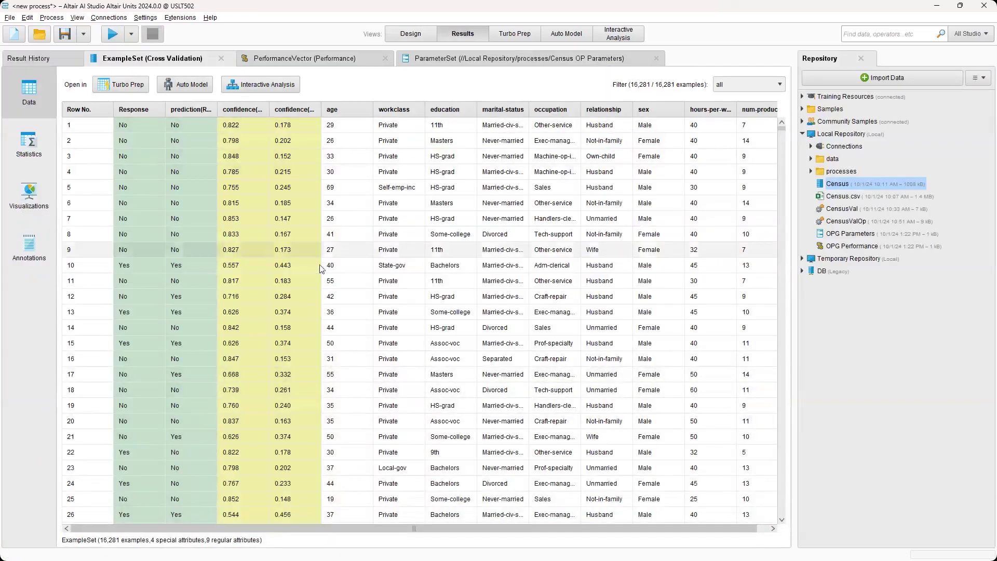
{"action": "left_click", "coordinate": [652, 59]}
{"action": "left_click", "coordinate": [657, 58]}
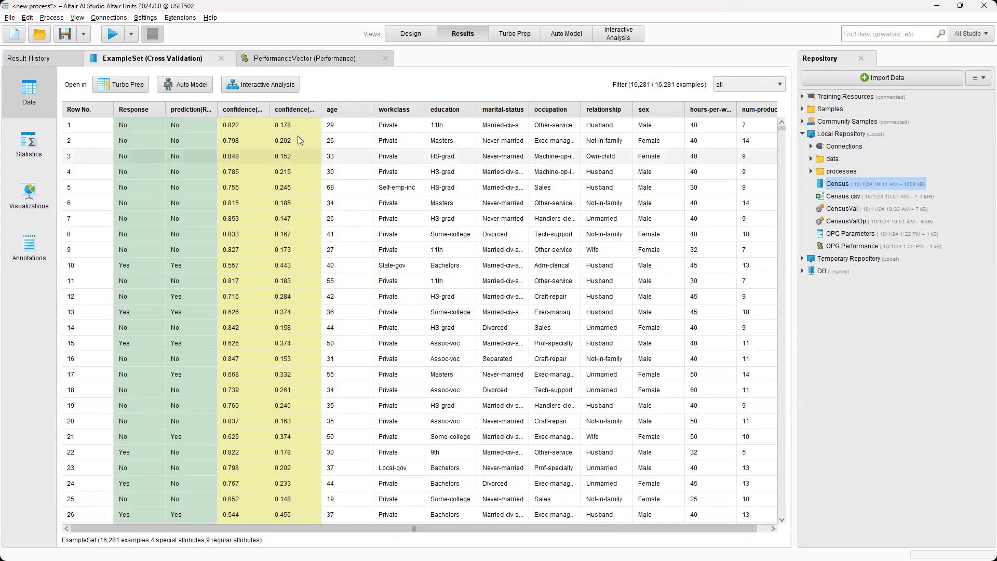
Step: Show the PerformanceVector result with 81.52% accuracy and its confusion matrix
{"action": "left_click", "coordinate": [307, 58]}
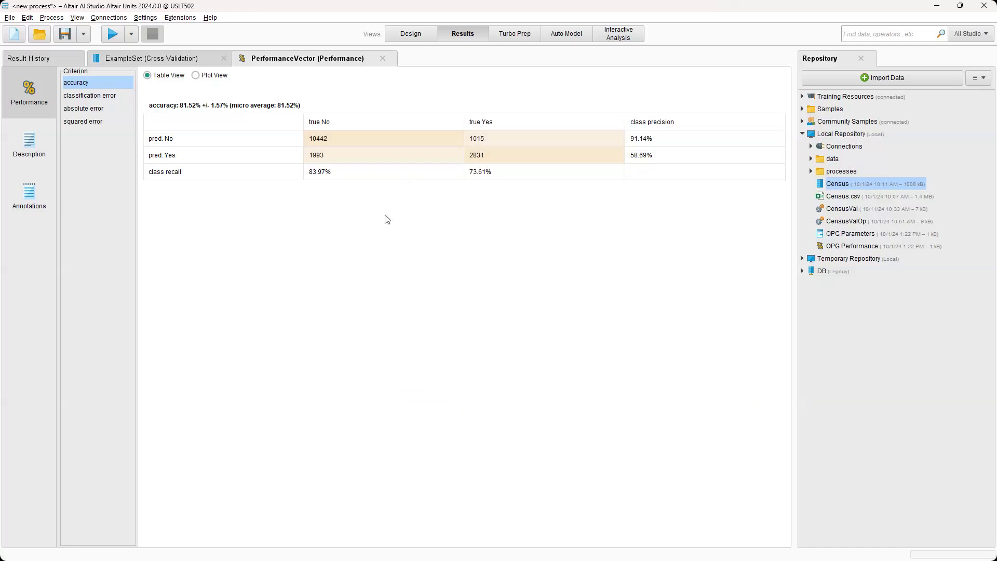
Step: Check Gradient Boosted Trees inside Cross Validation (50 trees, maximal depth 5), then return to the top-level process
{"action": "left_click", "coordinate": [397, 36]}
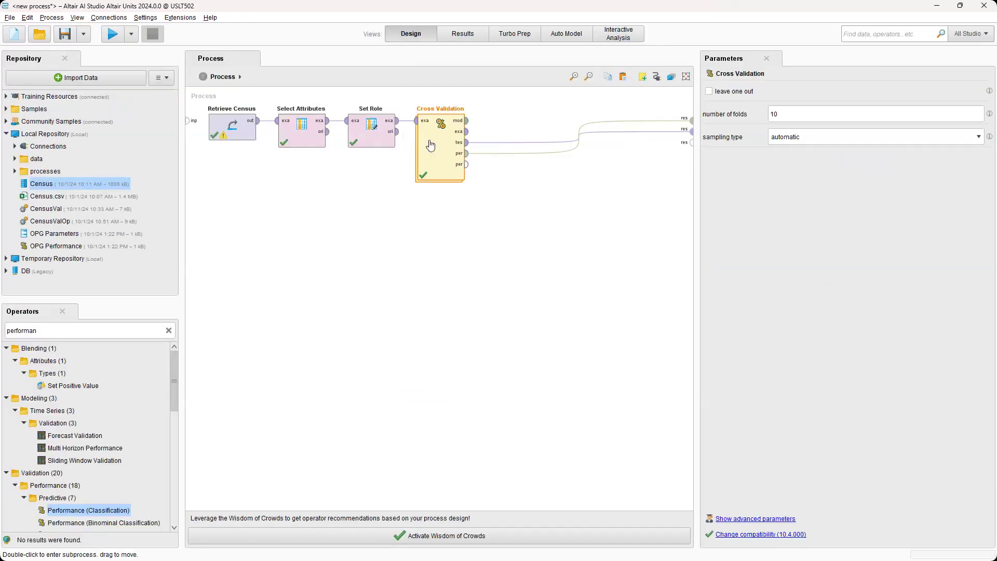
{"action": "double_click", "coordinate": [430, 145]}
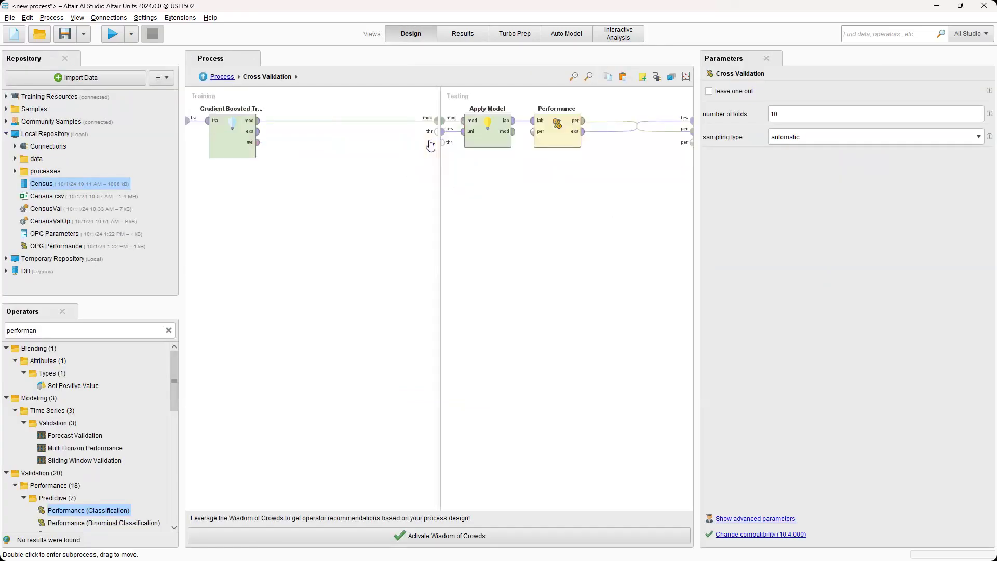
{"action": "left_click", "coordinate": [233, 153]}
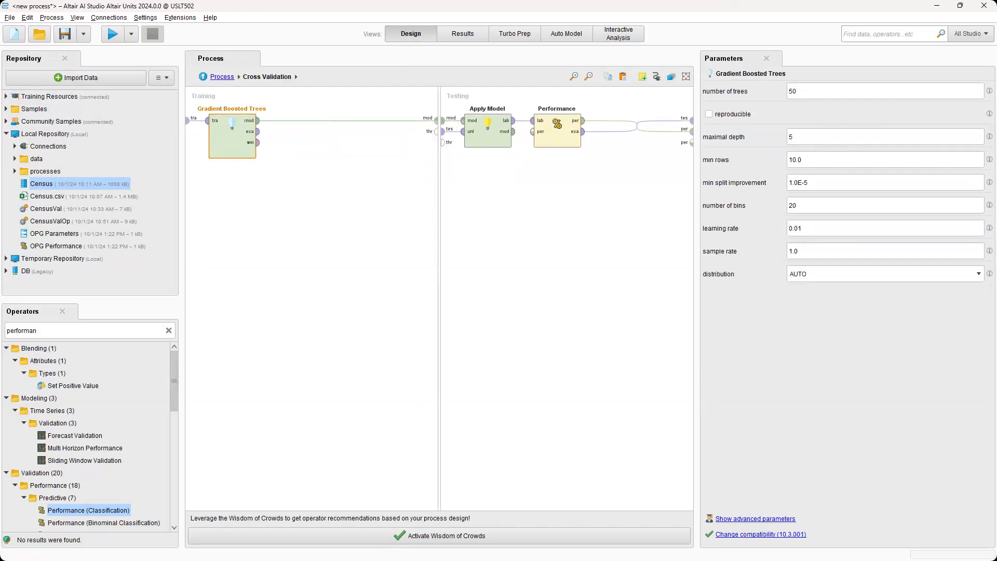
{"action": "left_click", "coordinate": [223, 76]}
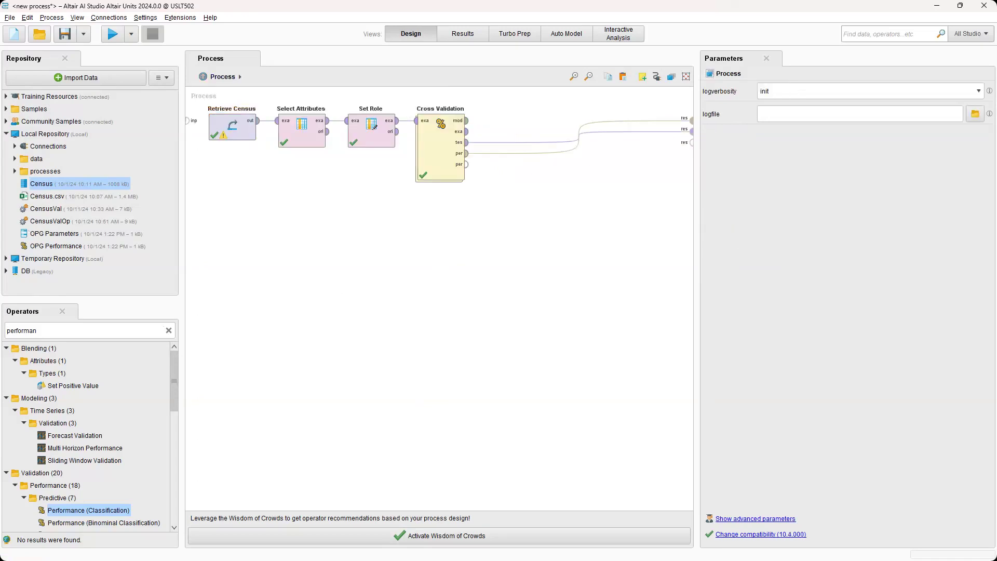
Step: Search 'optimiz' and add an Optimize Parameters (Grid) operator to the canvas
{"action": "left_click", "coordinate": [42, 331]}
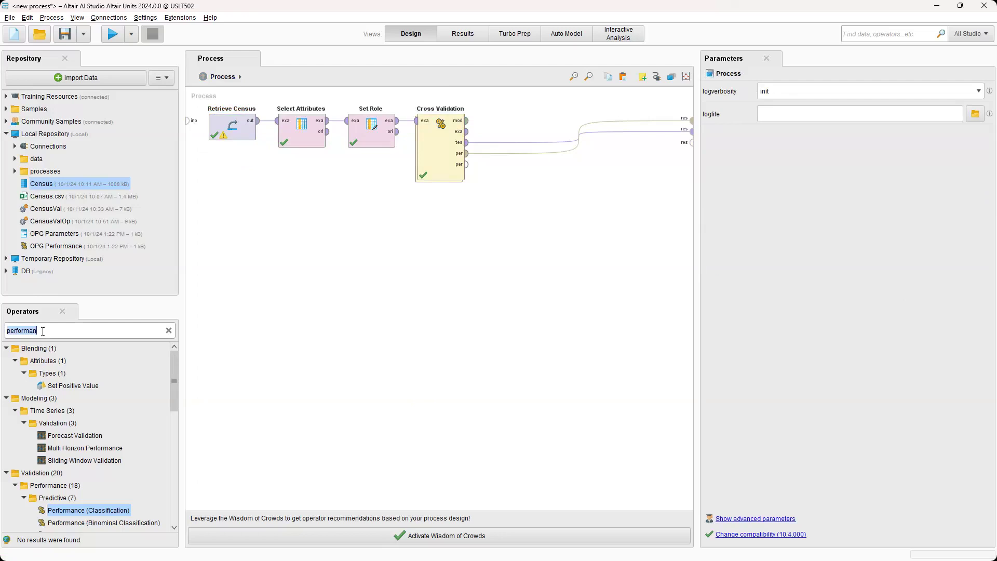
{"action": "type", "text": "optimiz"}
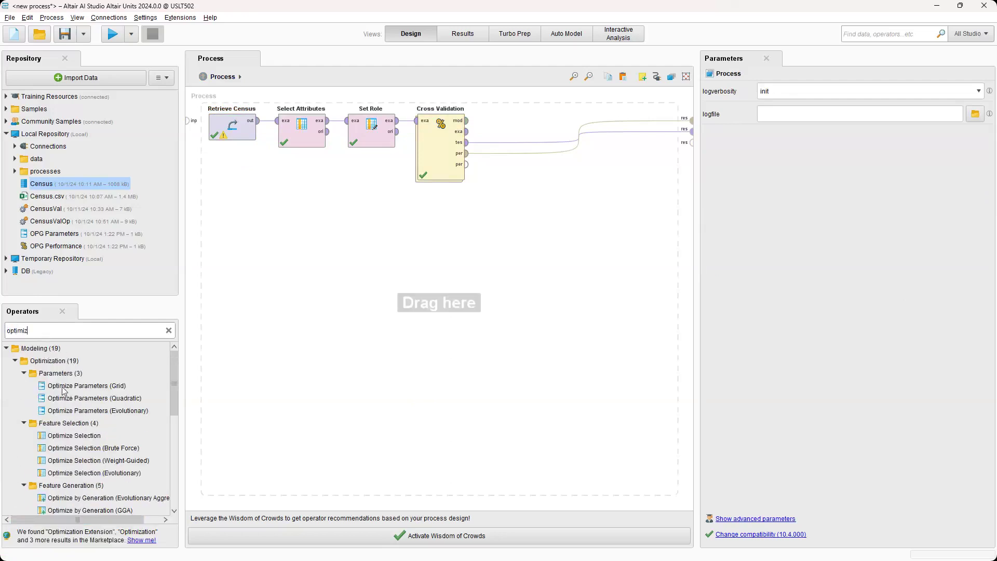
{"action": "left_click_drag", "start_coordinate": [62, 387], "coordinate": [248, 214]}
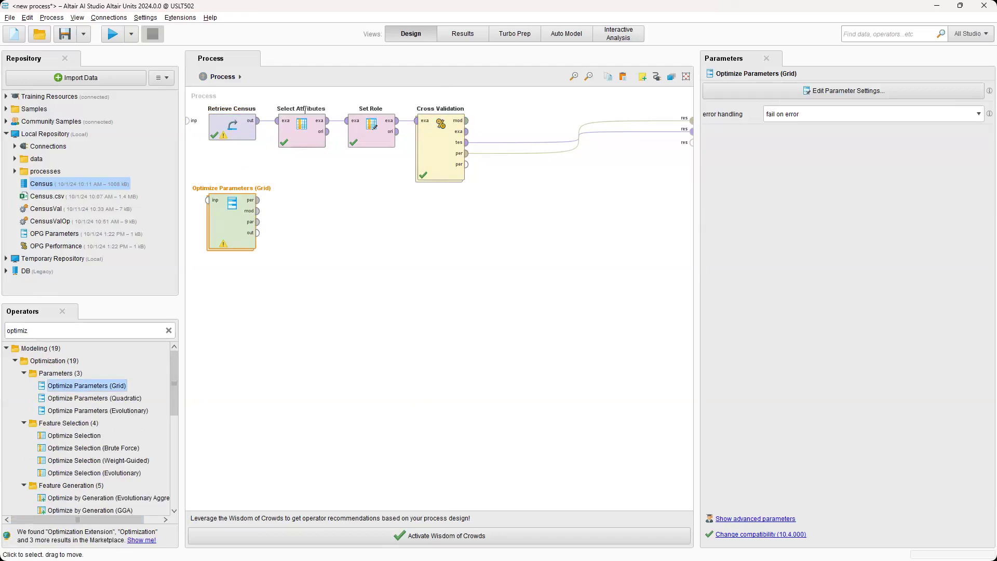
{"action": "left_click", "coordinate": [202, 127]}
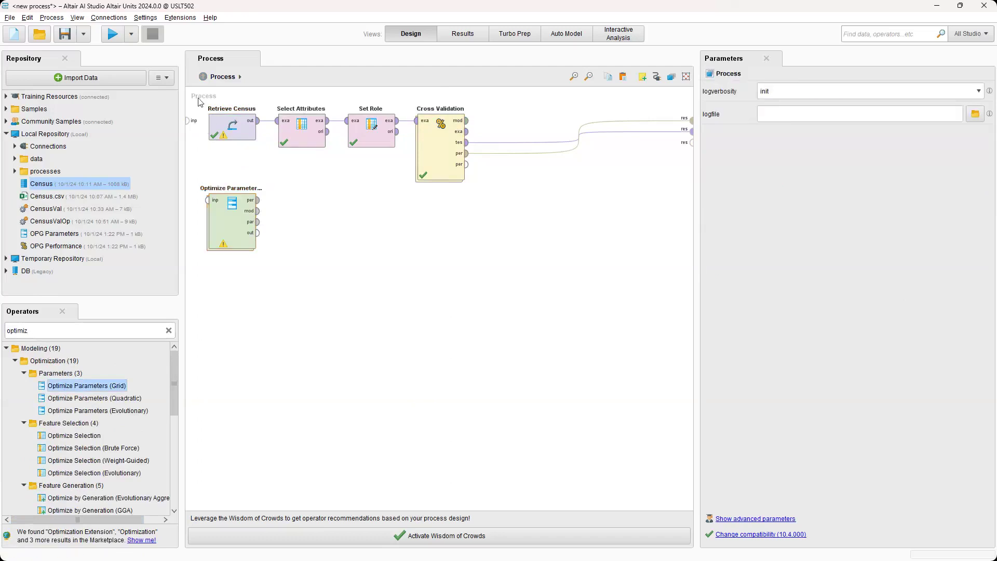
Step: Cut the four original operators out and move Optimize Parameters (Grid) to the top-left
{"action": "left_click_drag", "start_coordinate": [198, 98], "coordinate": [532, 180]}
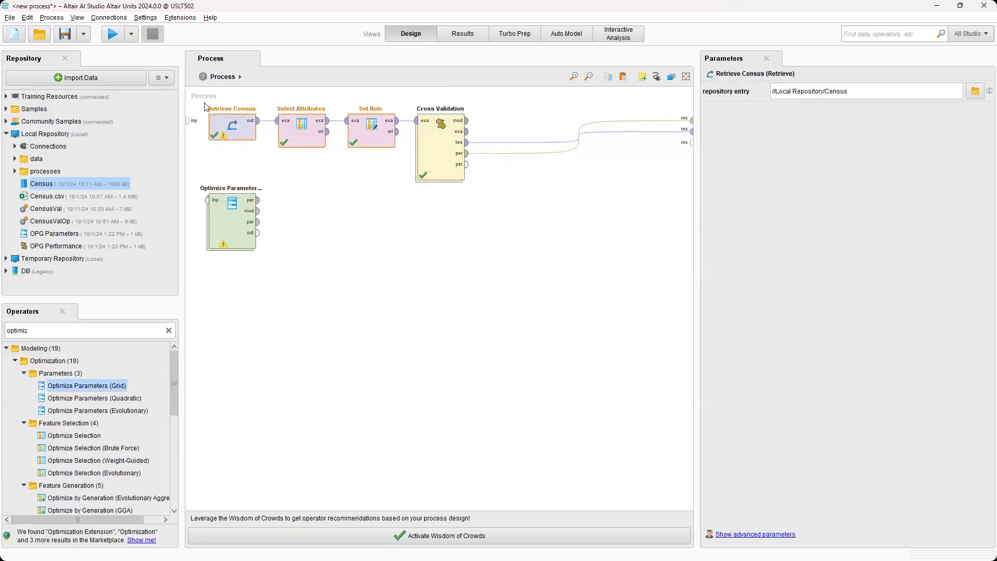
{"action": "left_click_drag", "start_coordinate": [199, 101], "coordinate": [512, 185]}
{"action": "right_click", "coordinate": [306, 133]}
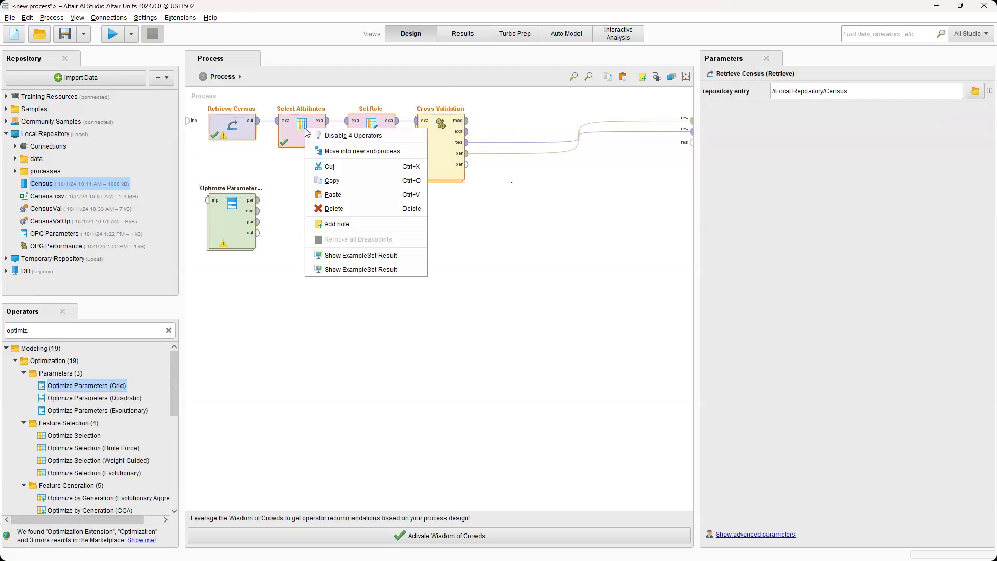
{"action": "left_click", "coordinate": [324, 164]}
{"action": "left_click_drag", "start_coordinate": [242, 225], "coordinate": [242, 146]}
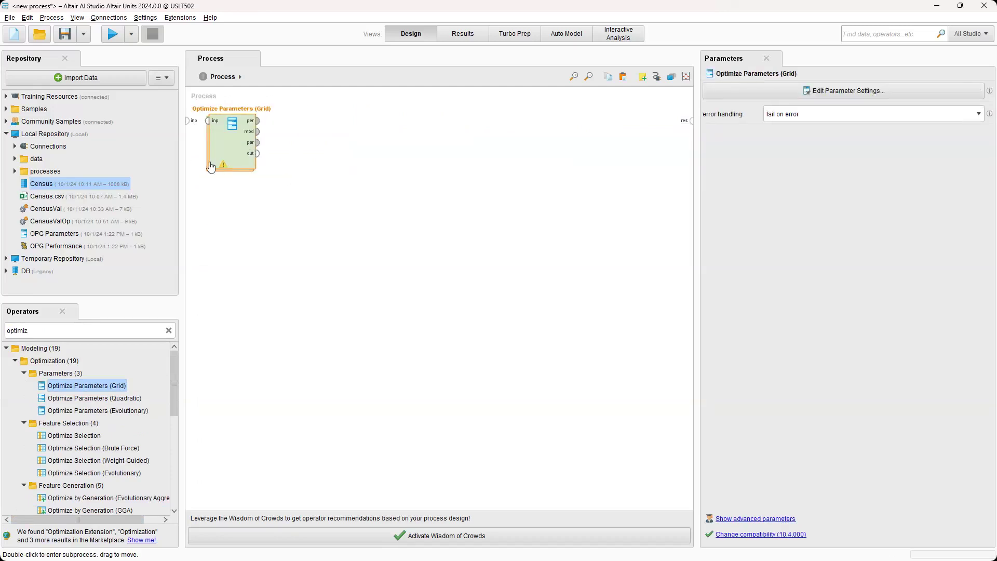
Step: Paste the four cut operators inside Optimize Parameters (Grid)
{"action": "double_click", "coordinate": [231, 152]}
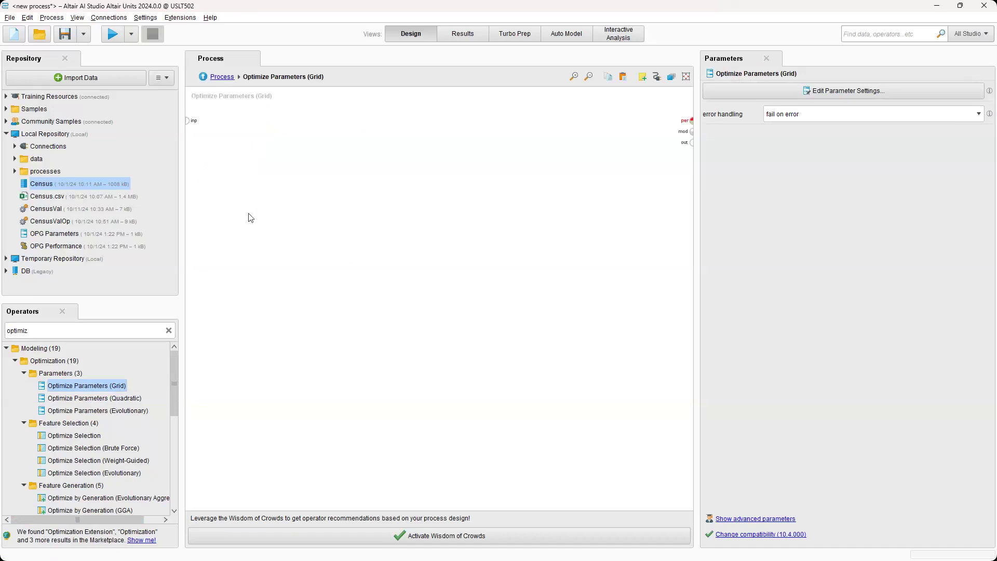
{"action": "right_click", "coordinate": [235, 130]}
{"action": "left_click", "coordinate": [281, 214]}
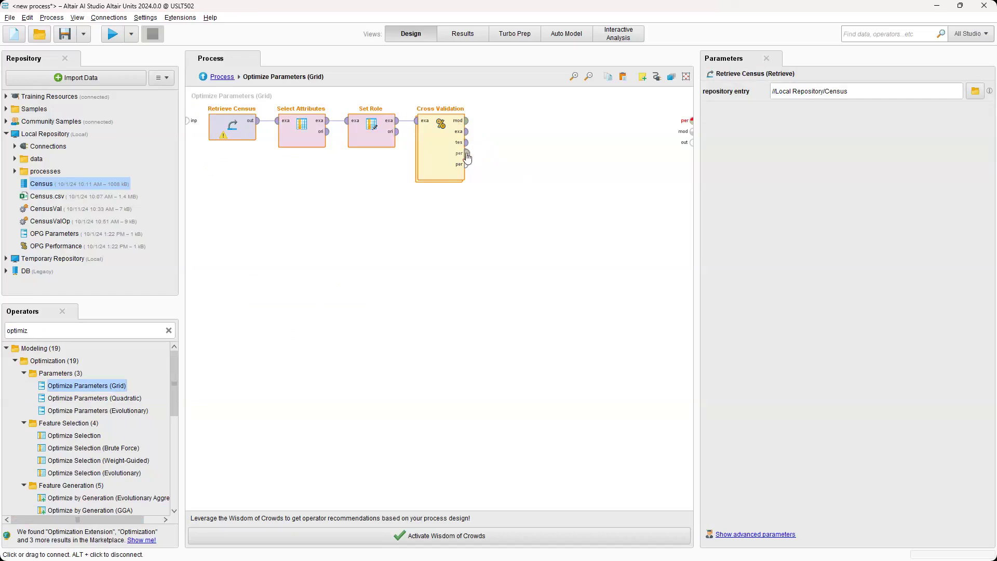
Step: Wire Cross Validation's performance, model and test set to the subprocess outputs, then return to the top level
{"action": "left_click_drag", "start_coordinate": [468, 154], "coordinate": [691, 121]}
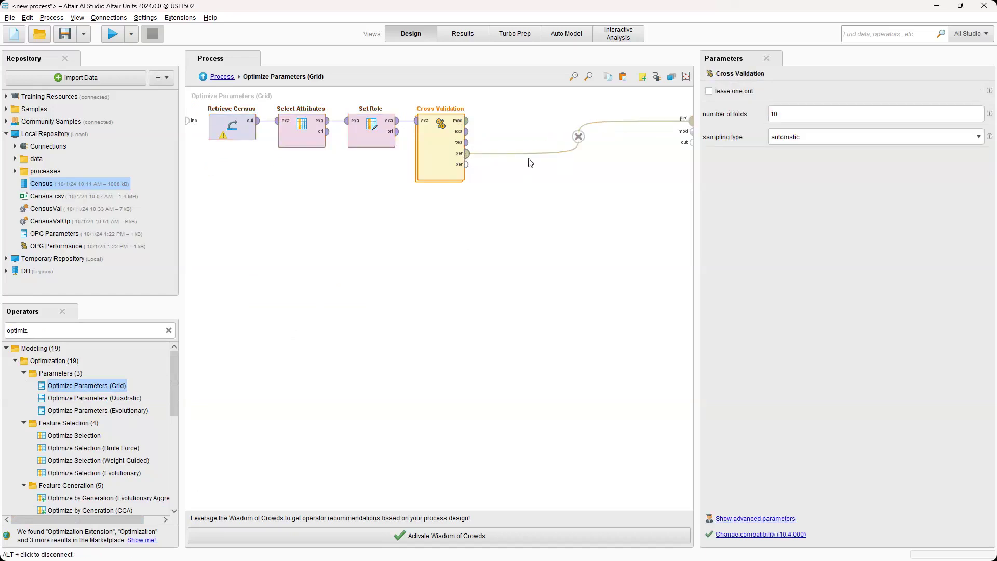
{"action": "left_click", "coordinate": [467, 120]}
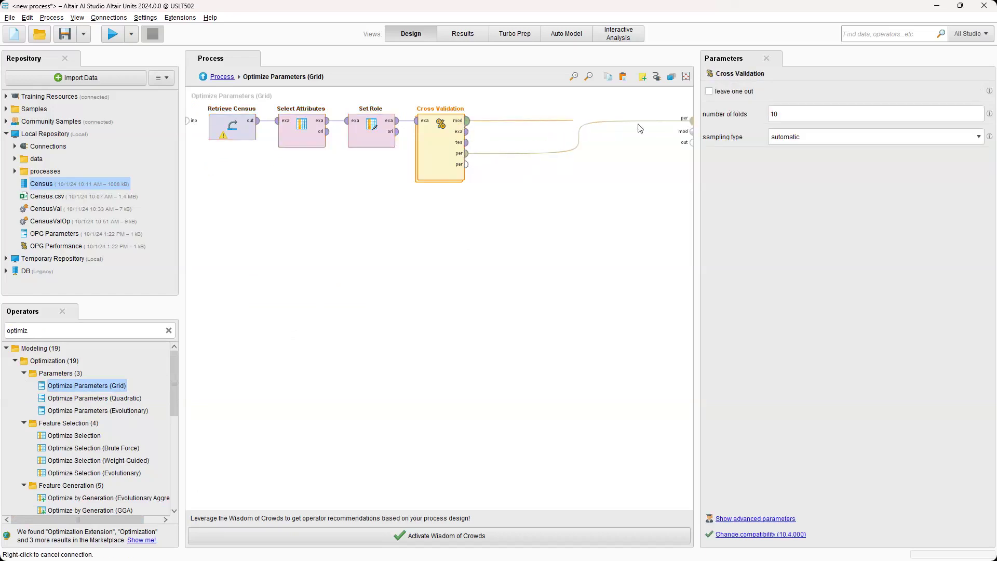
{"action": "left_click", "coordinate": [691, 134]}
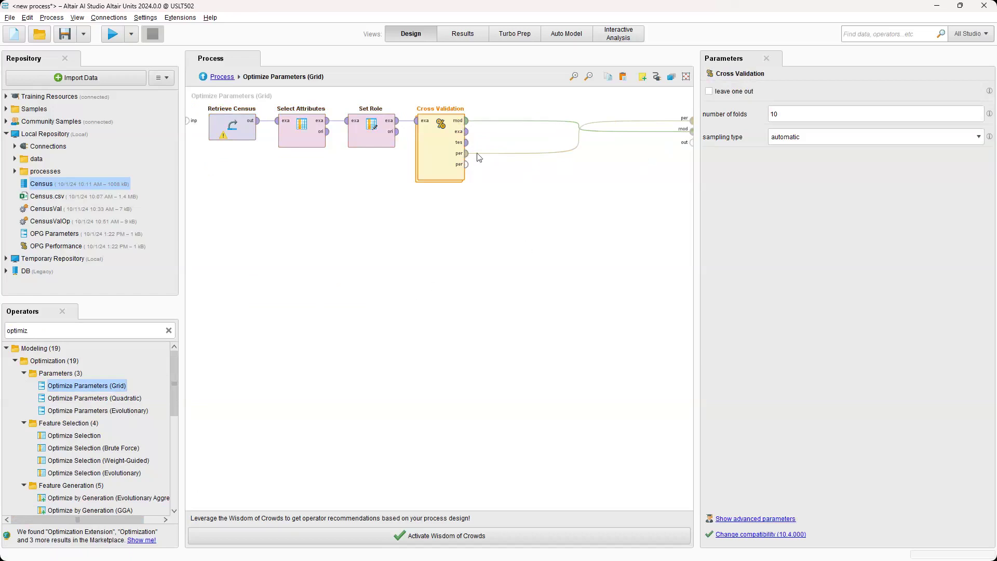
{"action": "left_click", "coordinate": [467, 143]}
{"action": "left_click", "coordinate": [691, 142]}
{"action": "left_click", "coordinate": [222, 76]}
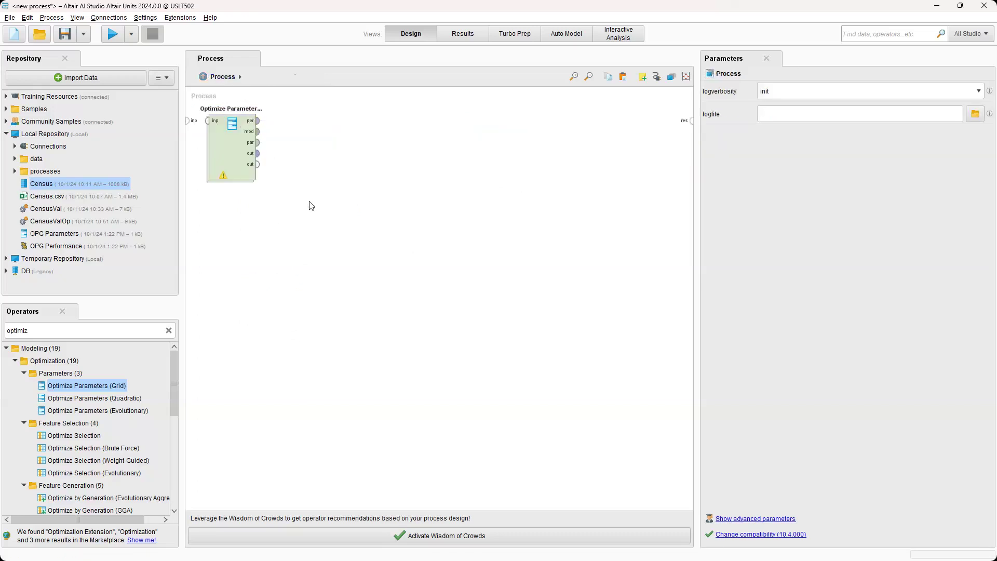
Step: Connect Optimize Parameters (Grid) performance and model outputs to the res ports
{"action": "left_click", "coordinate": [257, 121]}
{"action": "left_click", "coordinate": [691, 125]}
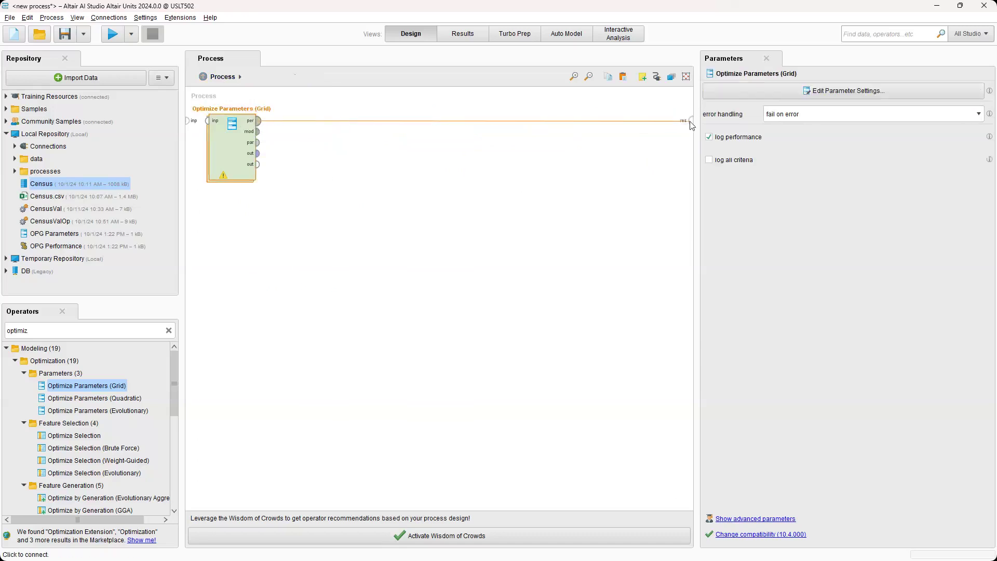
{"action": "left_click", "coordinate": [258, 132]}
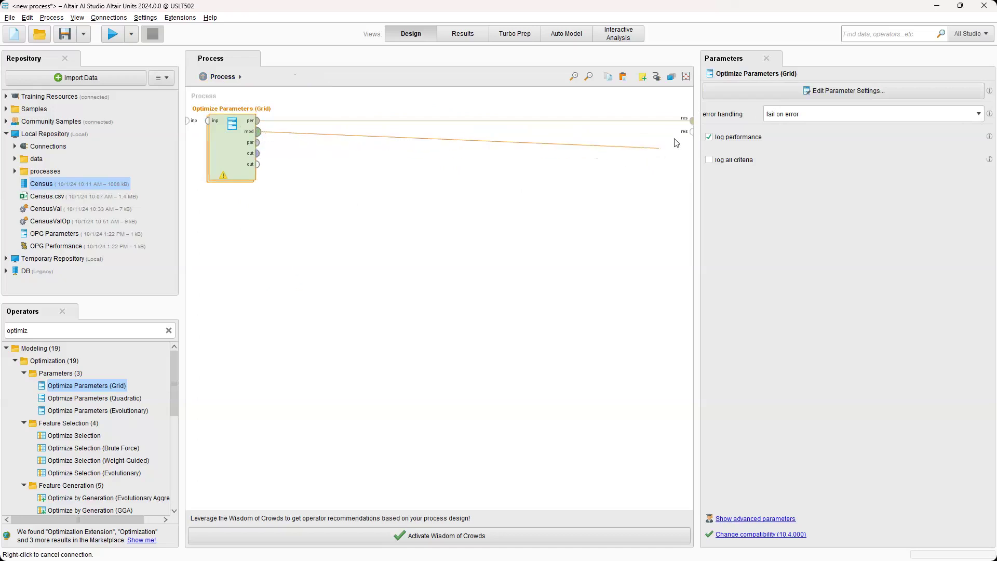
{"action": "left_click", "coordinate": [691, 132]}
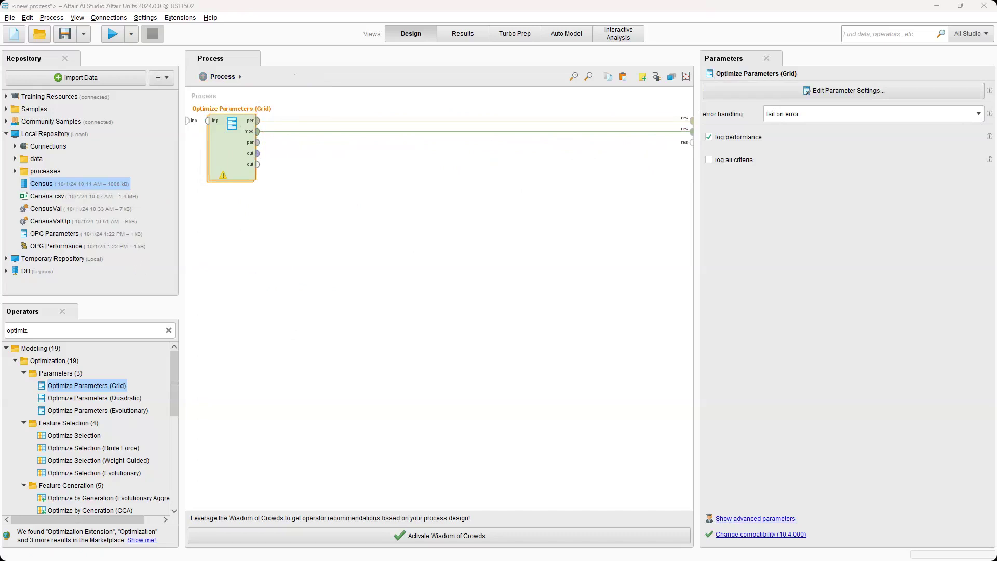
Step: Select Gradient Boosted Trees number_of_trees and maximal_depth for the grid, with maximal_depth minimum 5
{"action": "left_click", "coordinate": [829, 91]}
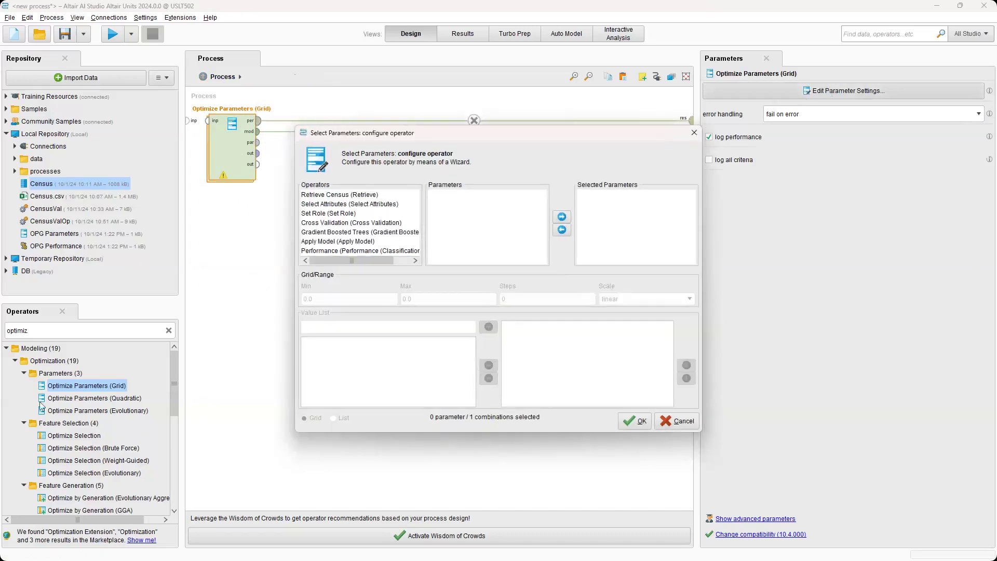
{"action": "left_click", "coordinate": [362, 235]}
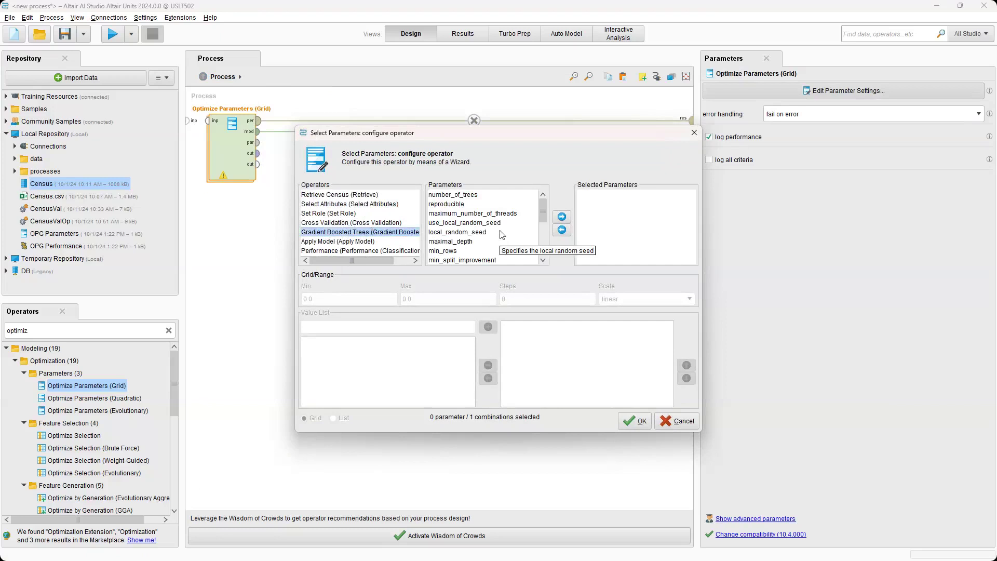
{"action": "left_click", "coordinate": [467, 196]}
{"action": "left_click", "coordinate": [562, 216]}
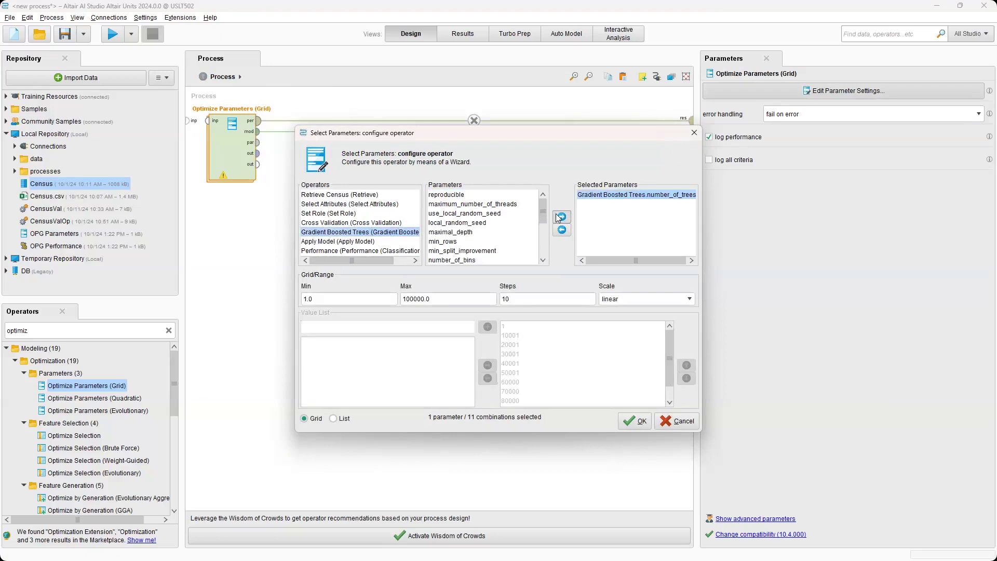
{"action": "left_click", "coordinate": [462, 232]}
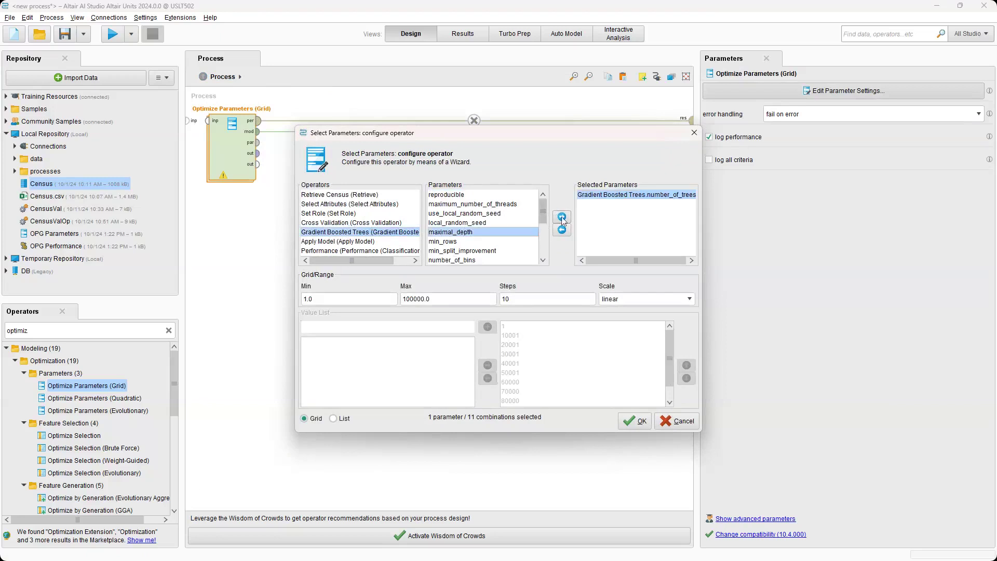
{"action": "left_click", "coordinate": [562, 218]}
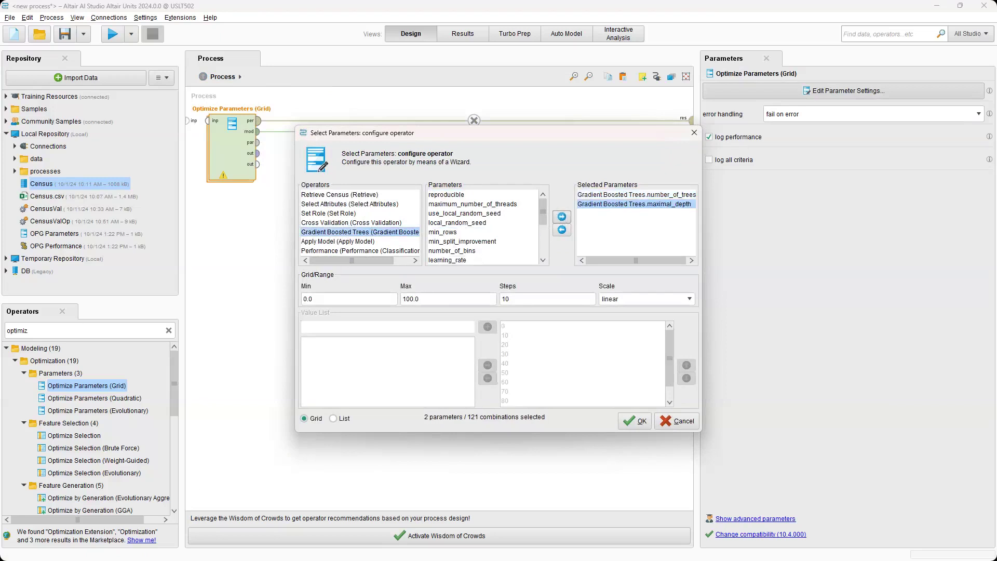
{"action": "left_click", "coordinate": [320, 300]}
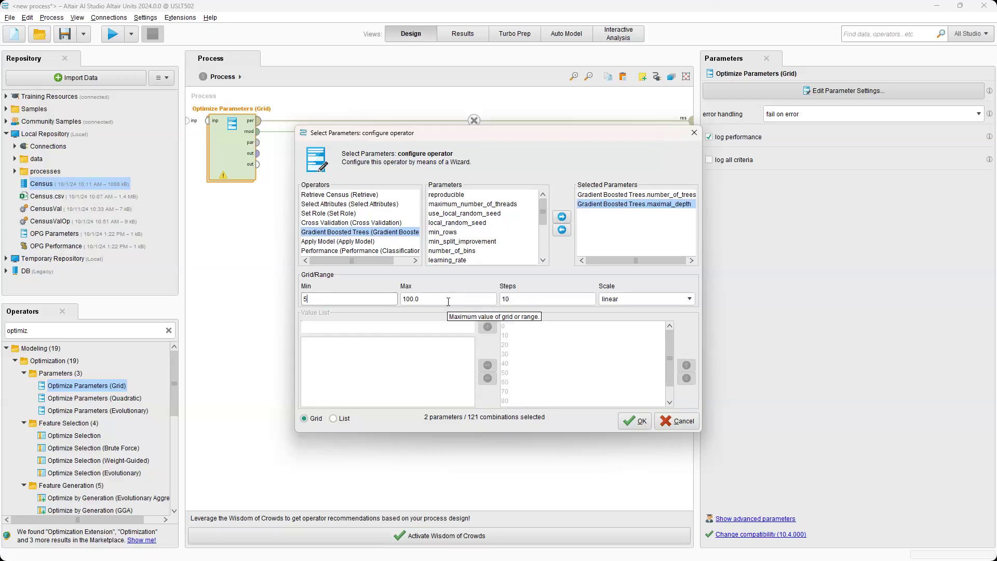
Step: Set the number_of_trees grid range from minimum 50 to maximum 500 in 10 steps
{"action": "left_click", "coordinate": [622, 195]}
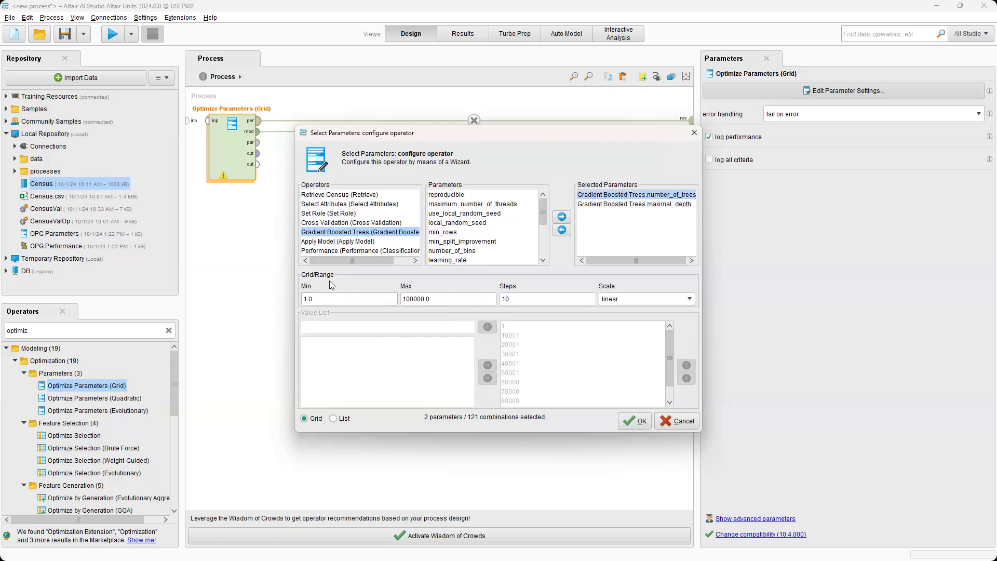
{"action": "left_click", "coordinate": [336, 299]}
{"action": "type", "text": "50"}
{"action": "key", "text": "Tab"}
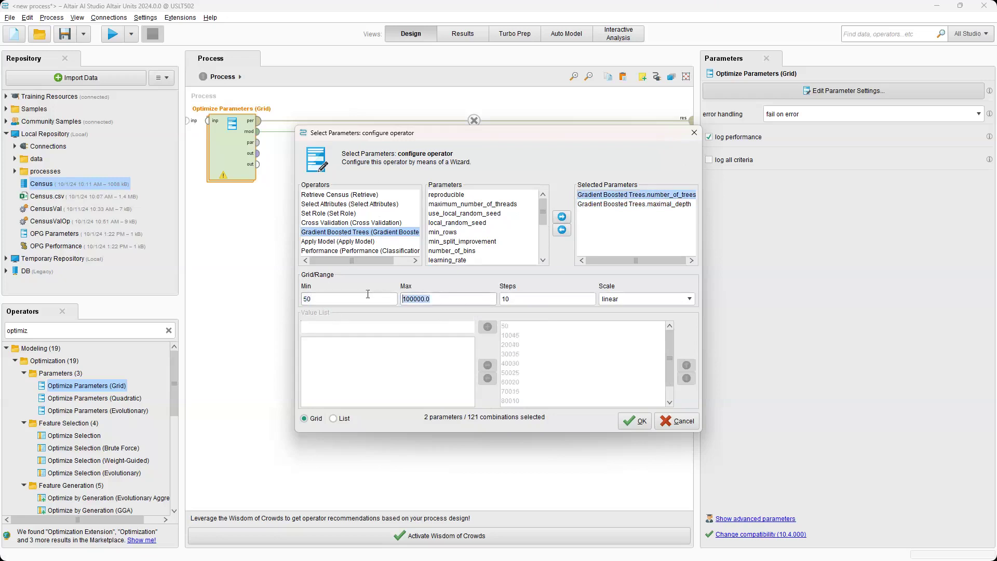
{"action": "type", "text": "500"}
{"action": "key", "text": "Tab"}
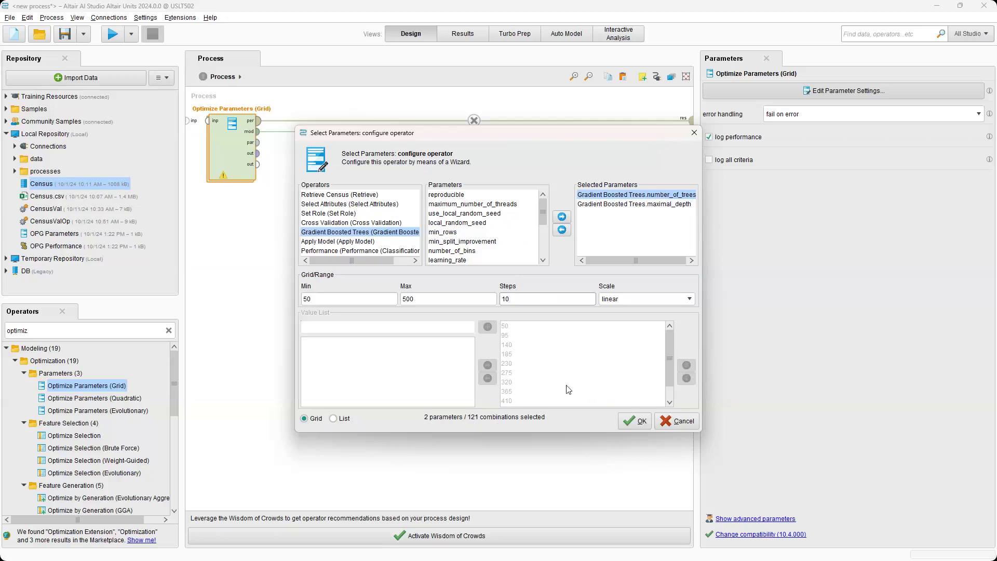
Step: Apply the grid settings and open the saved Census OP Parameters result from Local Repository > processes
{"action": "left_click", "coordinate": [634, 421]}
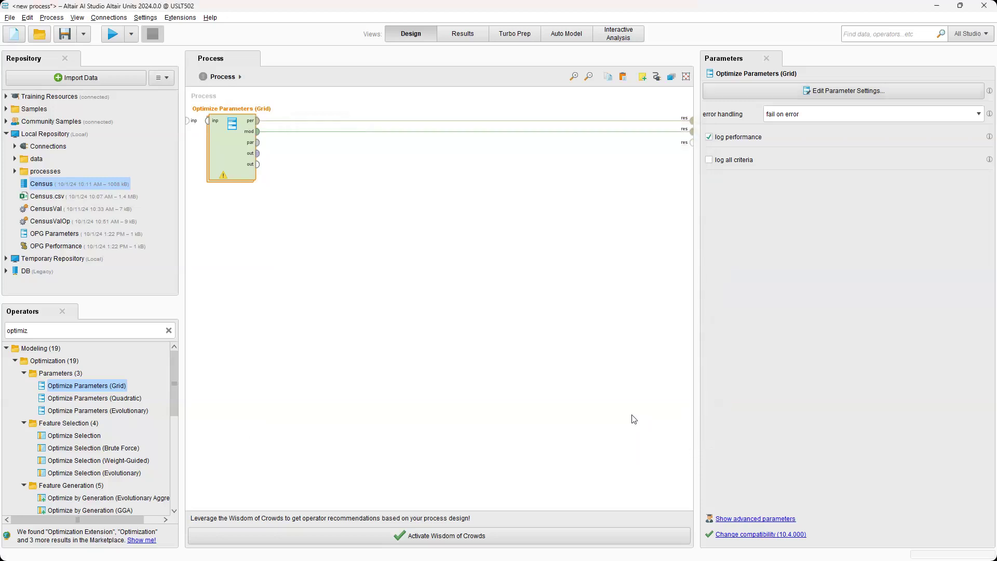
{"action": "left_click", "coordinate": [15, 159]}
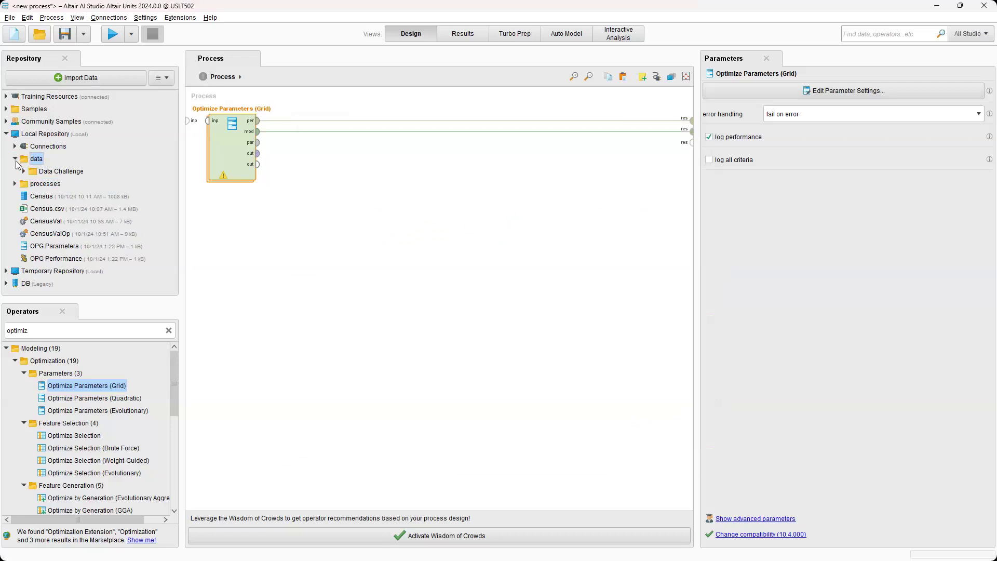
{"action": "left_click", "coordinate": [15, 159]}
{"action": "left_click", "coordinate": [15, 171]}
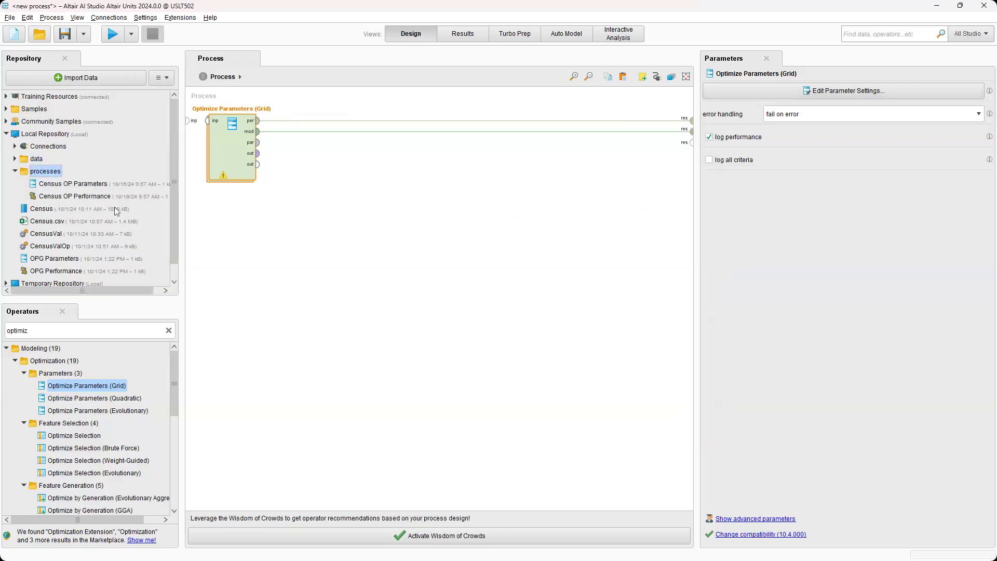
{"action": "double_click", "coordinate": [86, 185]}
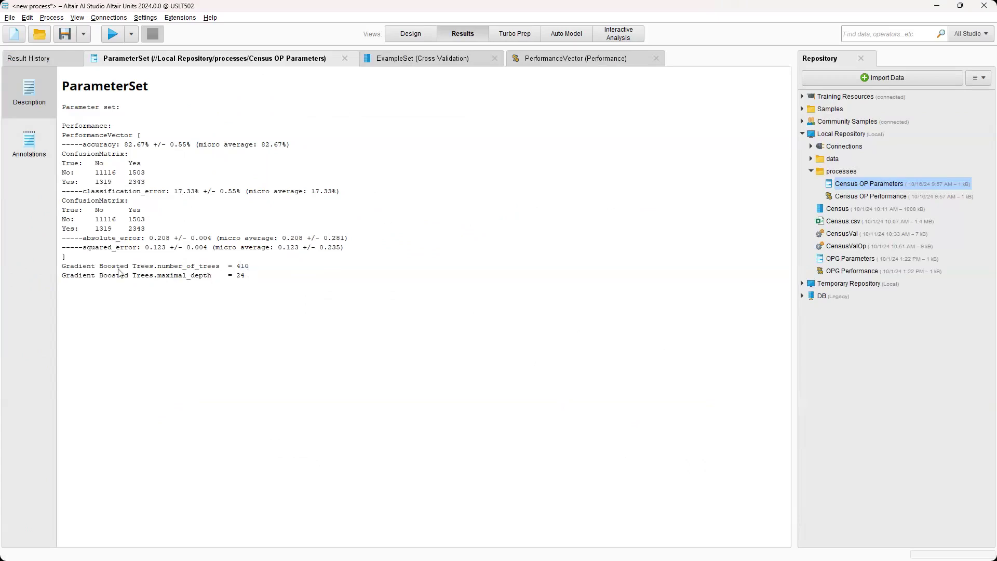
{"action": "left_click_drag", "start_coordinate": [237, 263], "coordinate": [252, 281]}
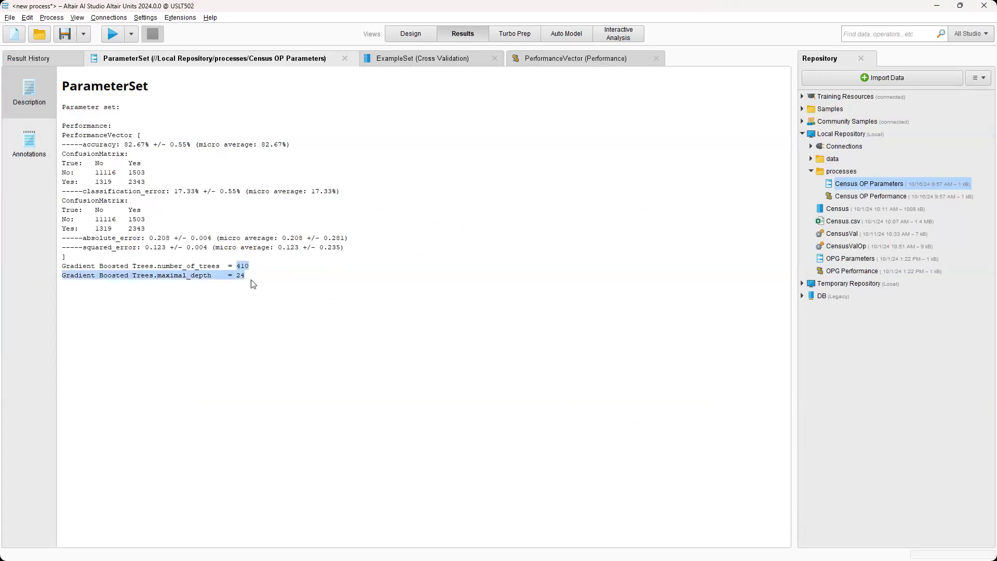
{"action": "left_click", "coordinate": [257, 285]}
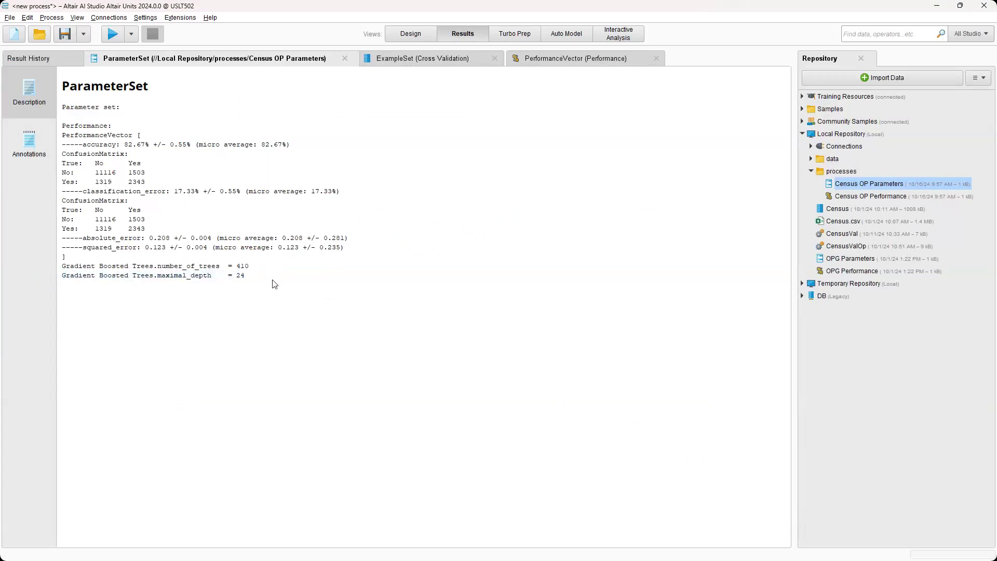